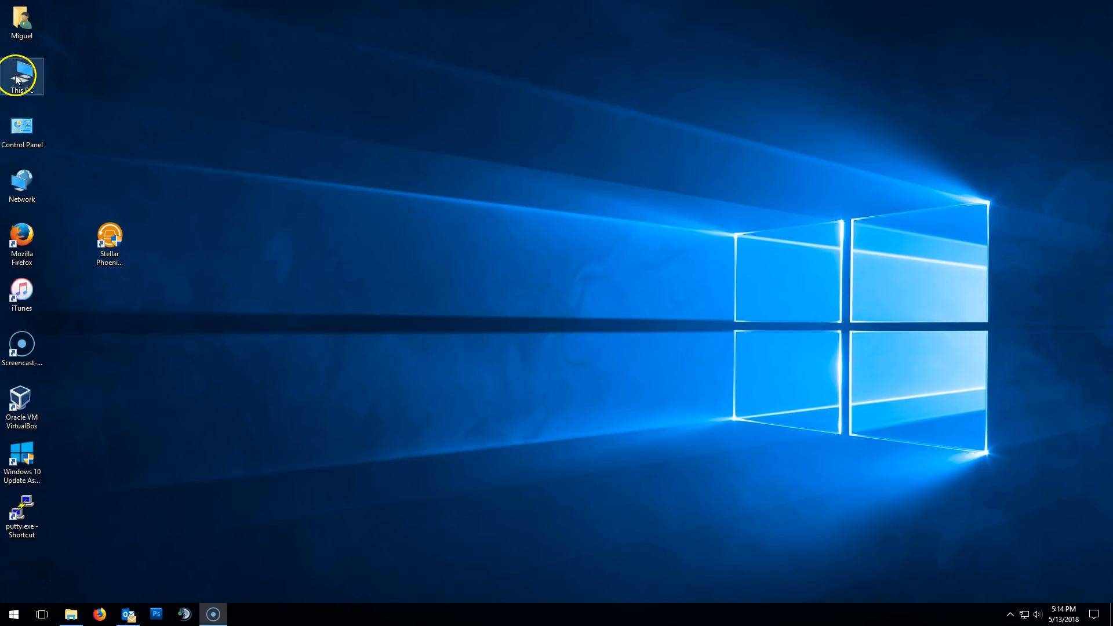
# - Open USB Drive (I:) from This PC to show the card holds no files
pyautogui.doubleClick(20, 76)
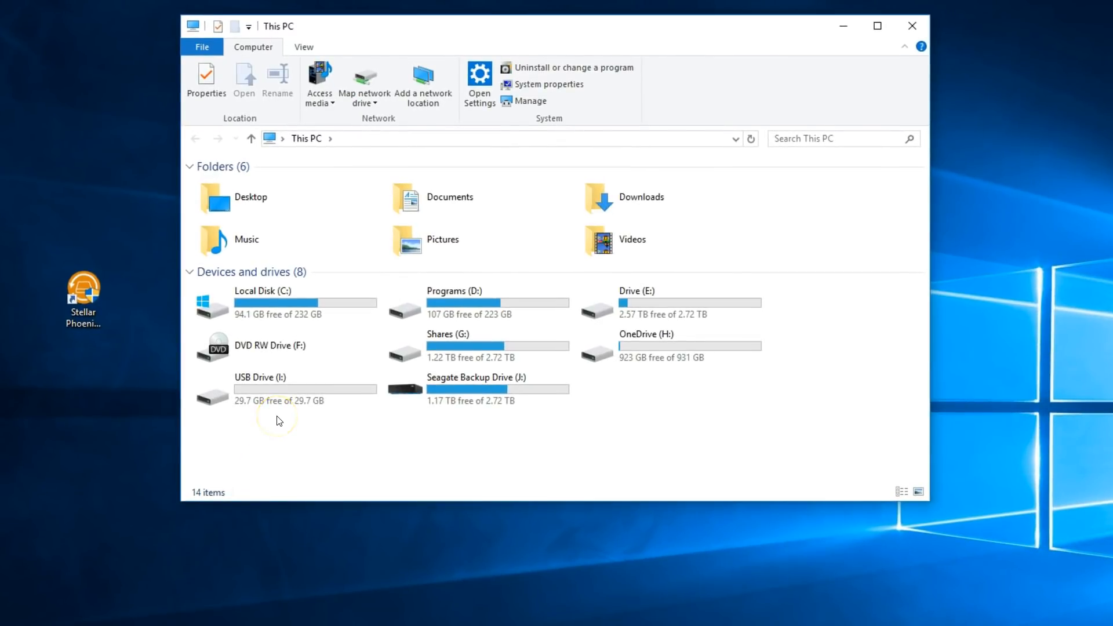
pyautogui.click(284, 396)
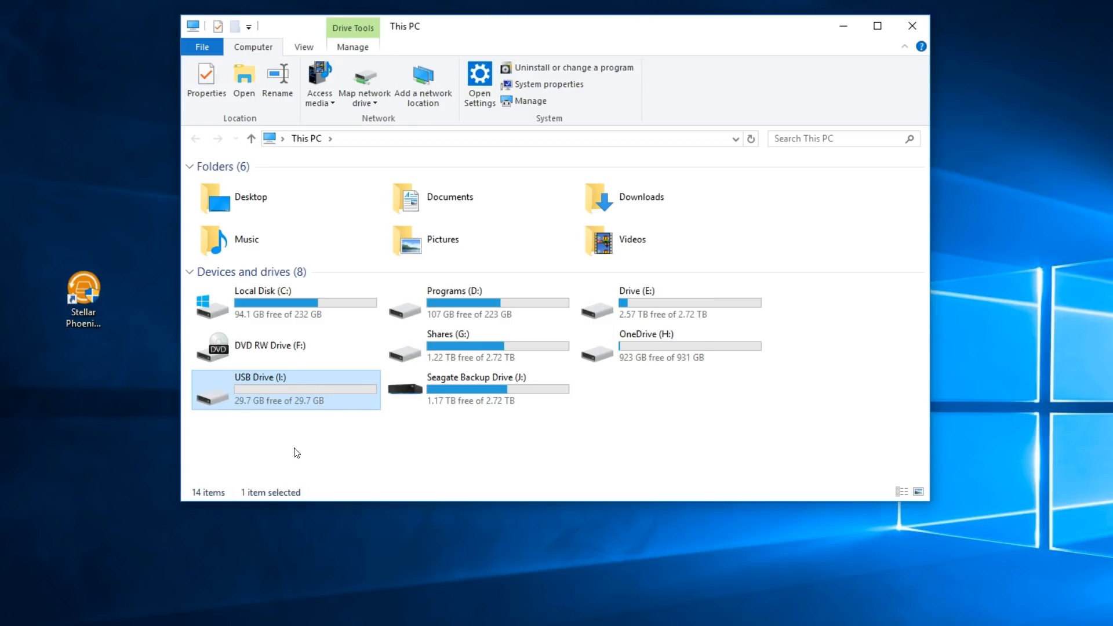
pyautogui.doubleClick(319, 393)
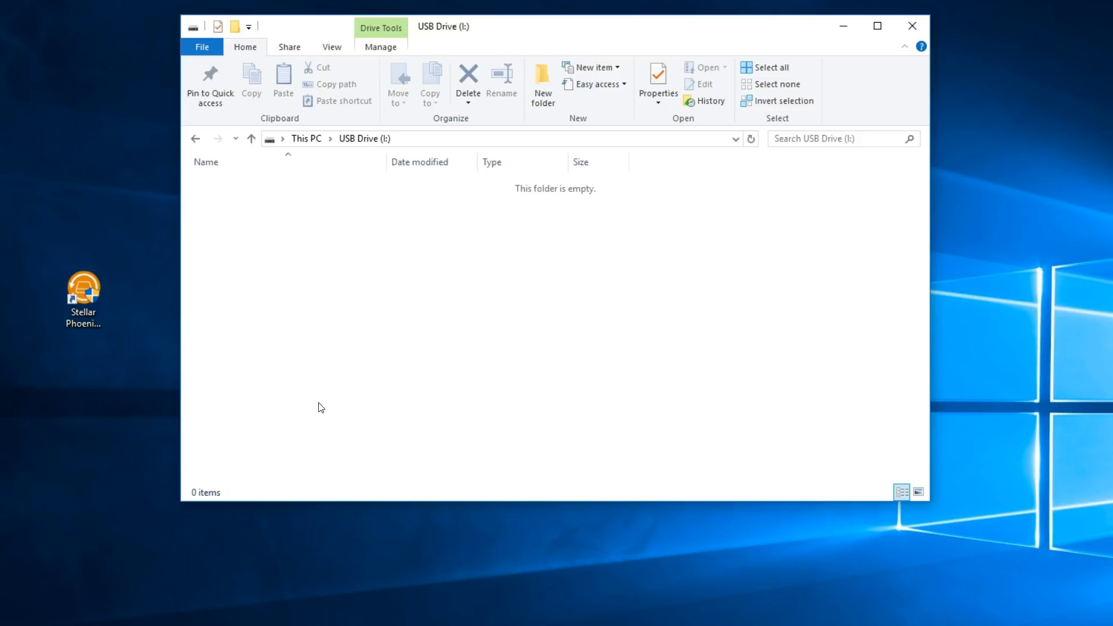
pyautogui.click(433, 313)
# - Close the empty drive window and launch Stellar Phoenix from its desktop shortcut
pyautogui.click(906, 24)
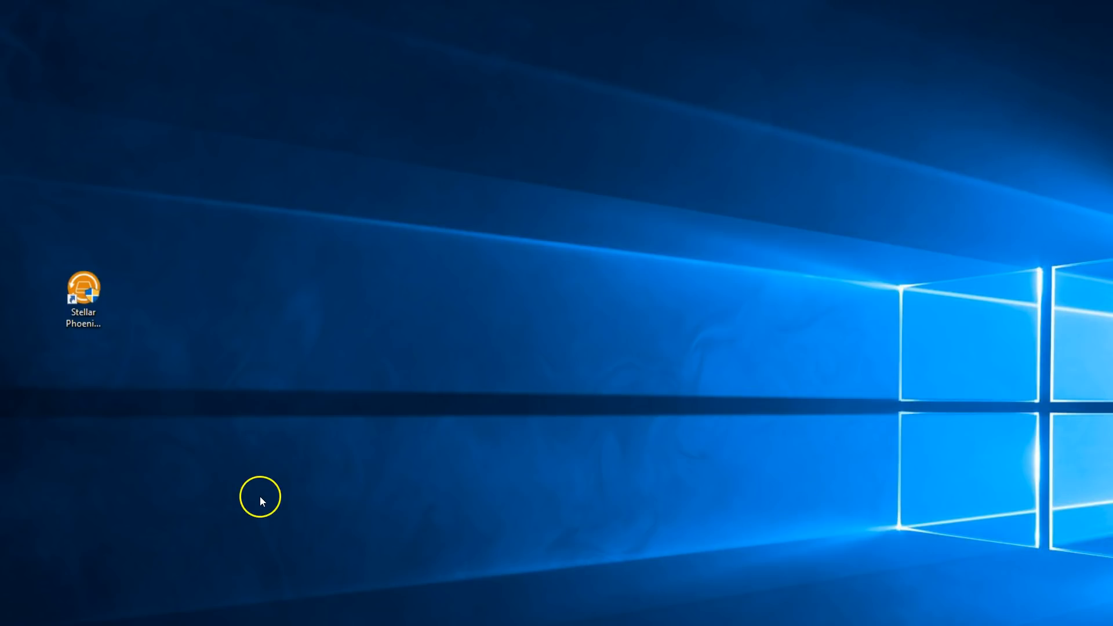
pyautogui.doubleClick(75, 303)
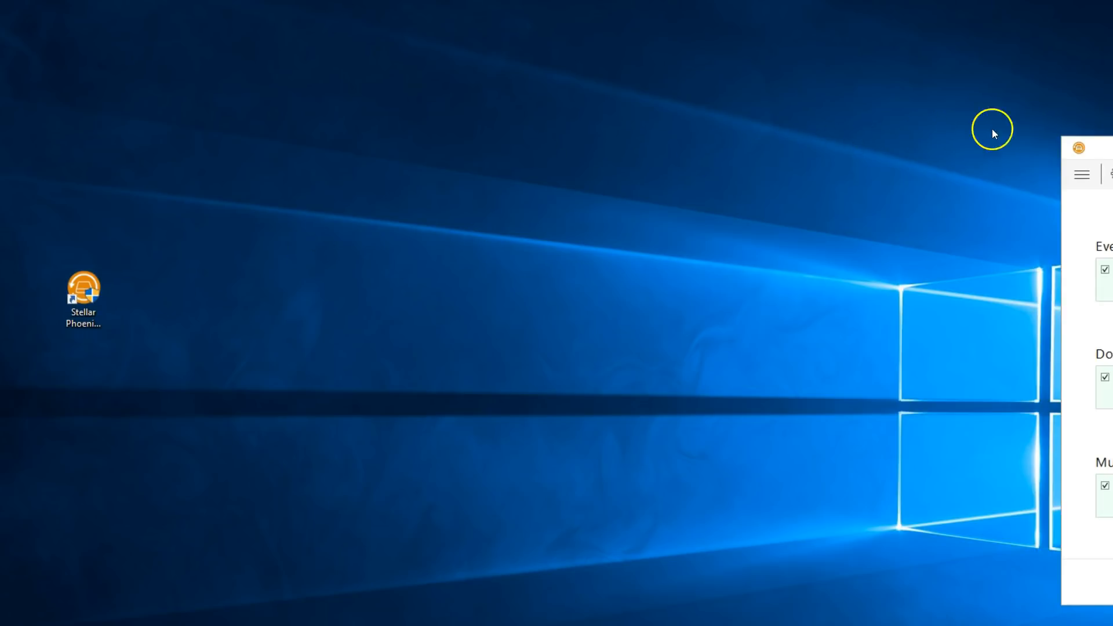
# - Uncheck Emails and Office Documents so only Folders, Photos, Audio and Videos are recovered
pyautogui.moveTo(1091, 148)
pyautogui.mouseDown()
pyautogui.moveTo(347, 134)
pyautogui.moveTo(312, 84)
pyautogui.mouseUp()
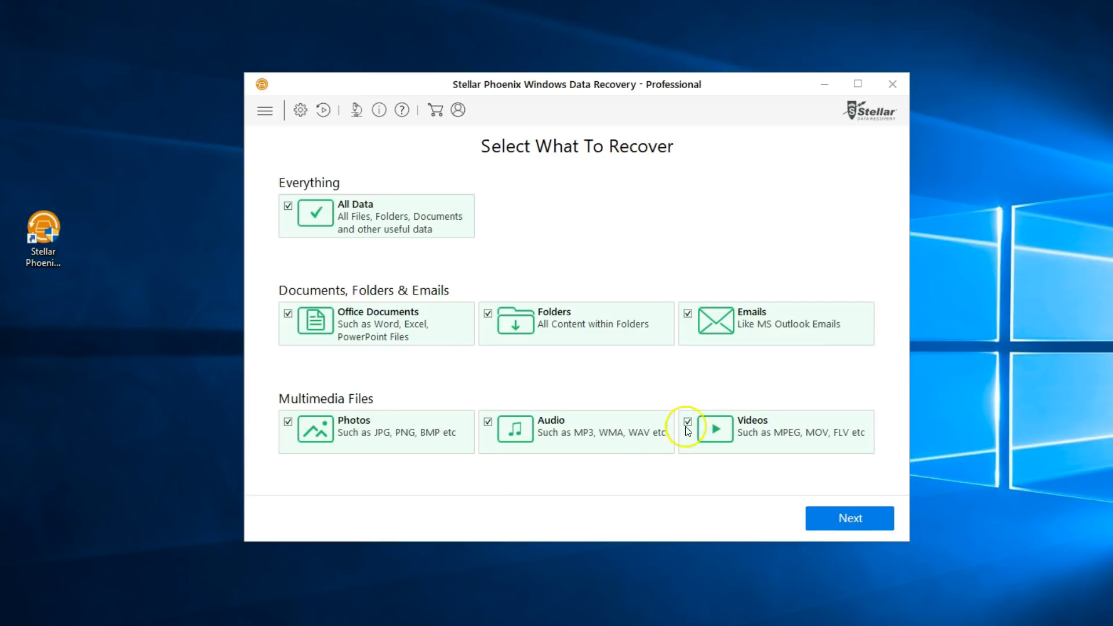
pyautogui.click(688, 314)
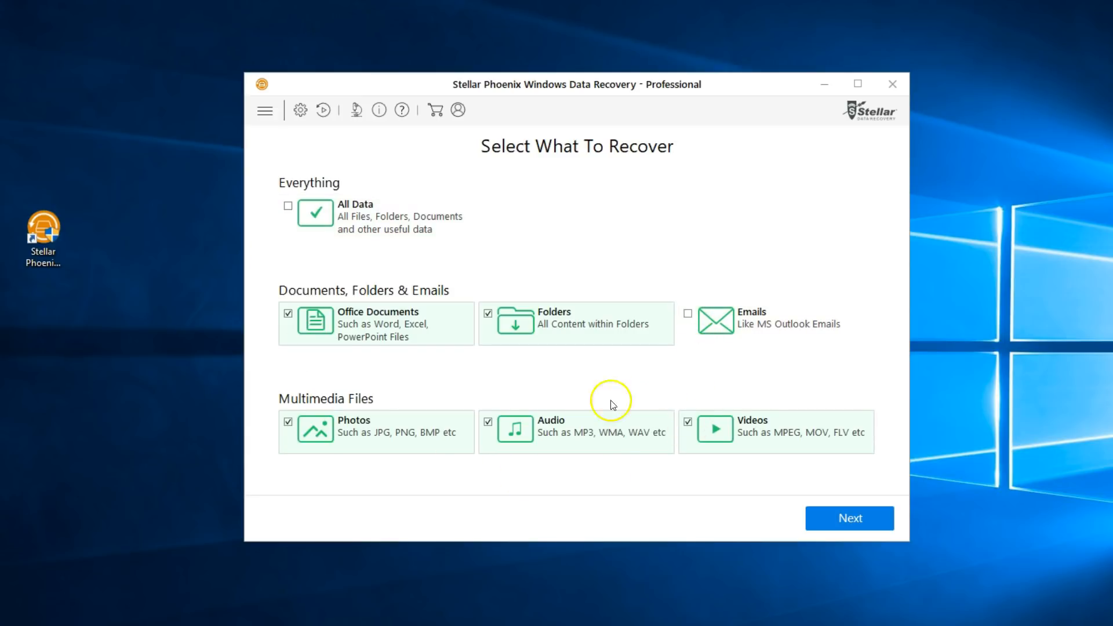
pyautogui.click(287, 314)
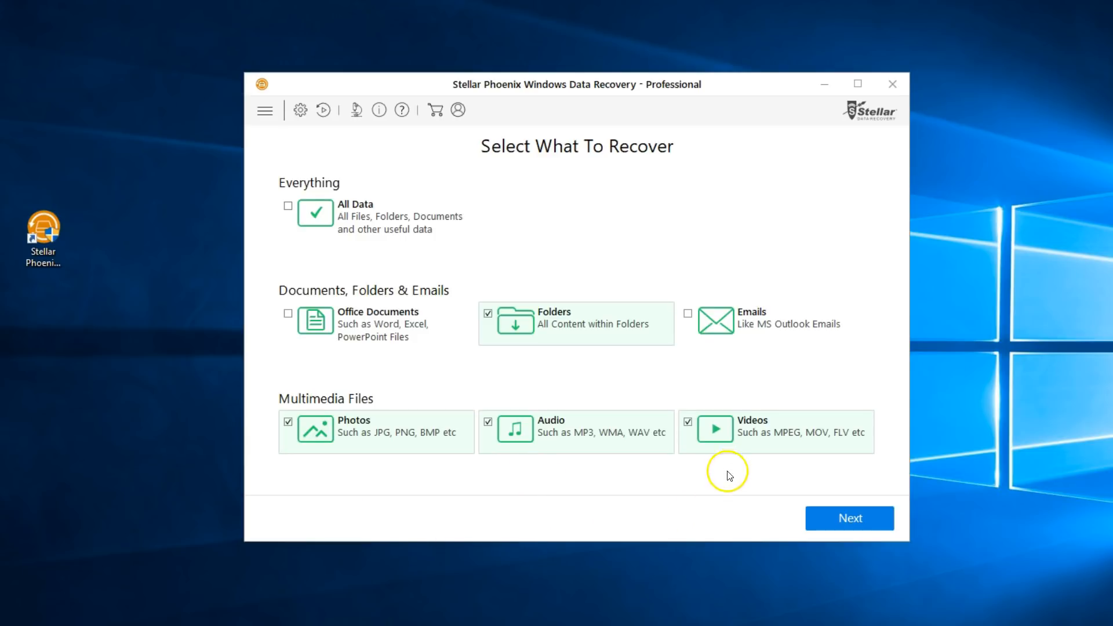
# - Proceed to the location page and tick Local Disk (I:) as the source drive
pyautogui.click(821, 524)
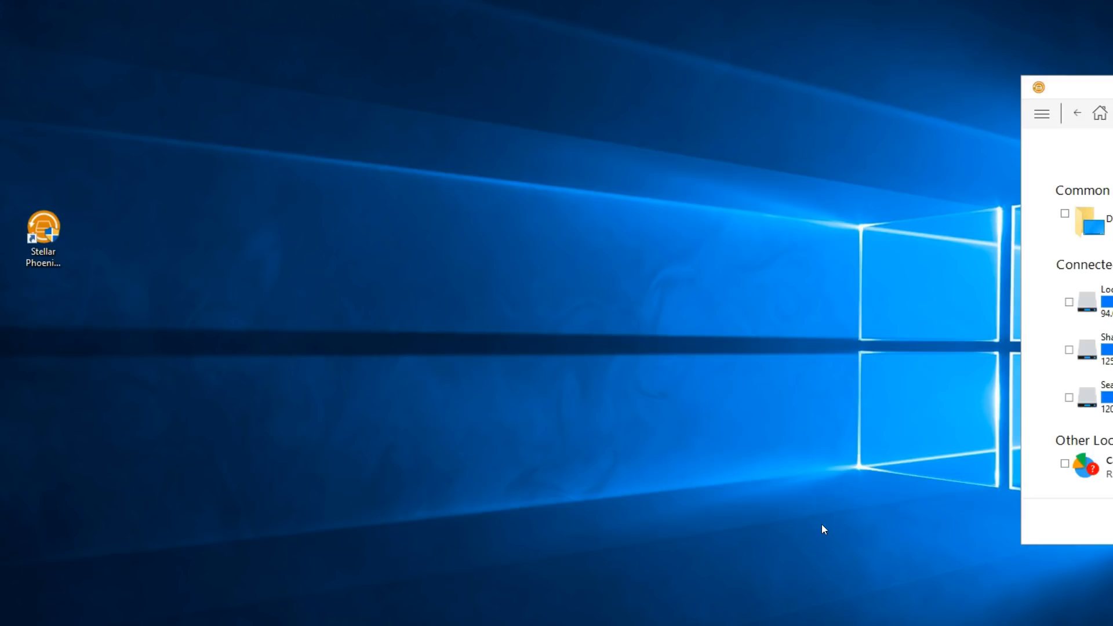
pyautogui.moveTo(1063, 92)
pyautogui.mouseDown()
pyautogui.moveTo(451, 90)
pyautogui.moveTo(379, 102)
pyautogui.mouseUp()
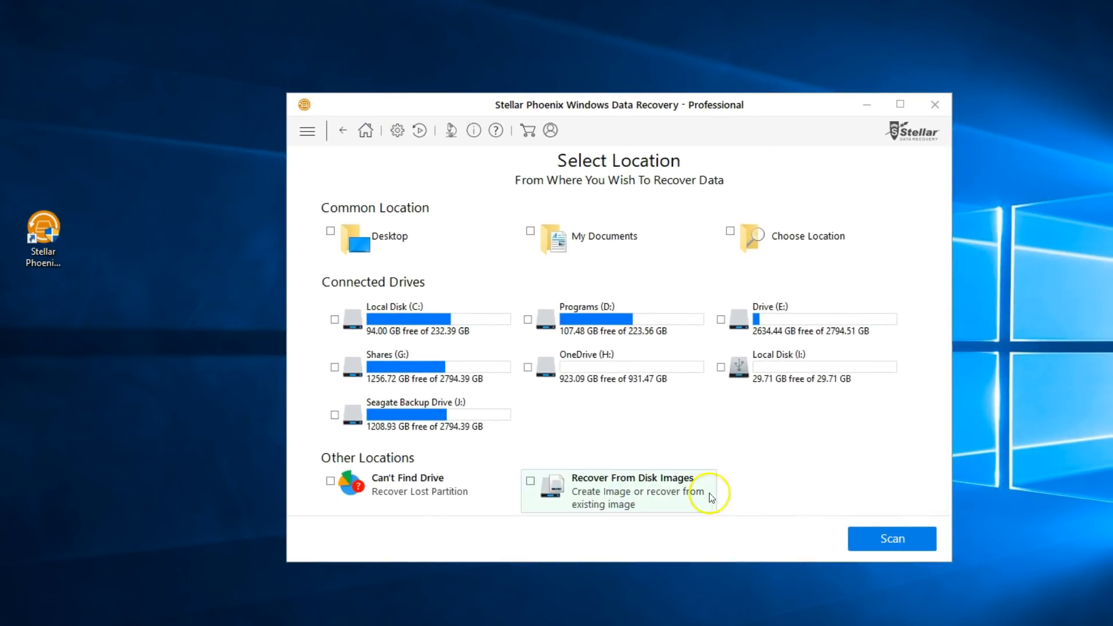
pyautogui.click(792, 445)
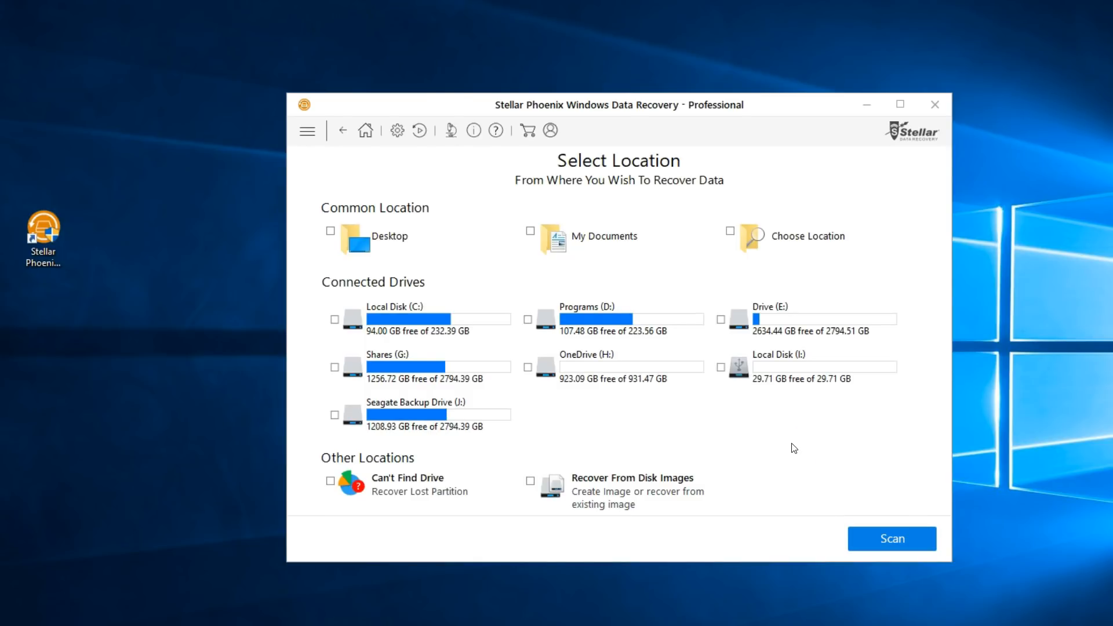
pyautogui.click(721, 367)
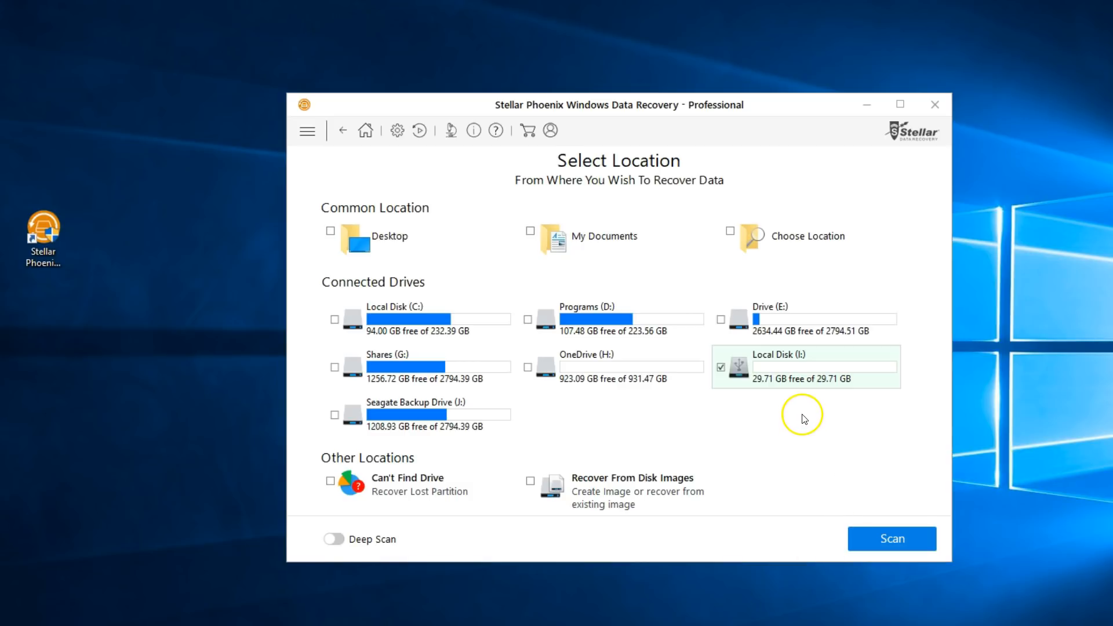
# - Start scanning Local Disk (I:) with file preview turned off until 132 files are found
pyautogui.click(863, 540)
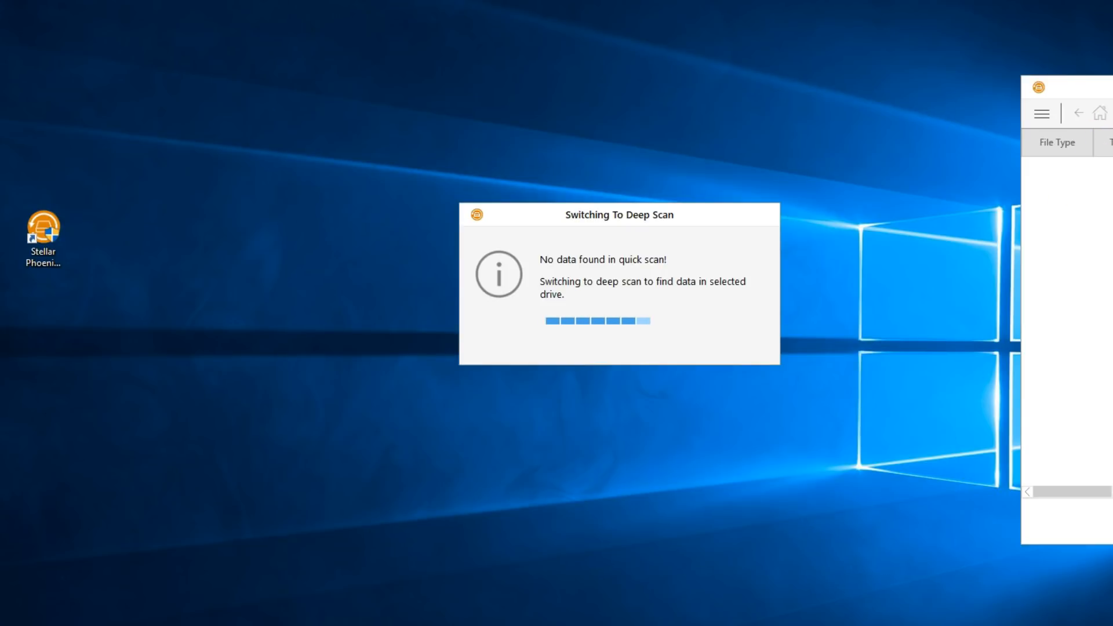
pyautogui.moveTo(1079, 87)
pyautogui.mouseDown()
pyautogui.moveTo(466, 123)
pyautogui.moveTo(398, 110)
pyautogui.mouseUp()
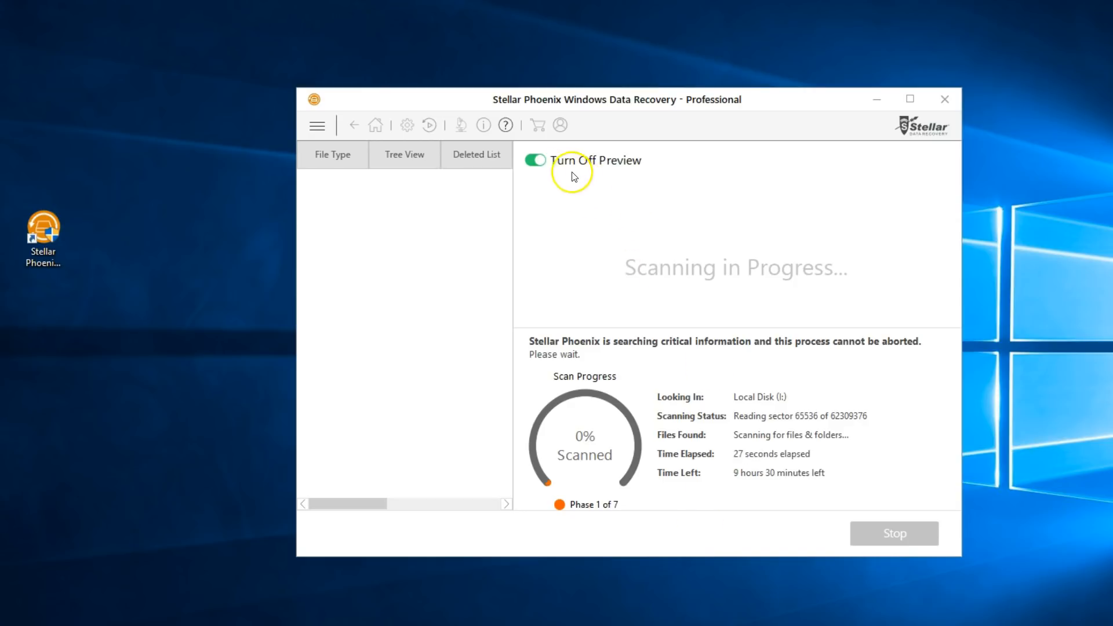
pyautogui.click(534, 160)
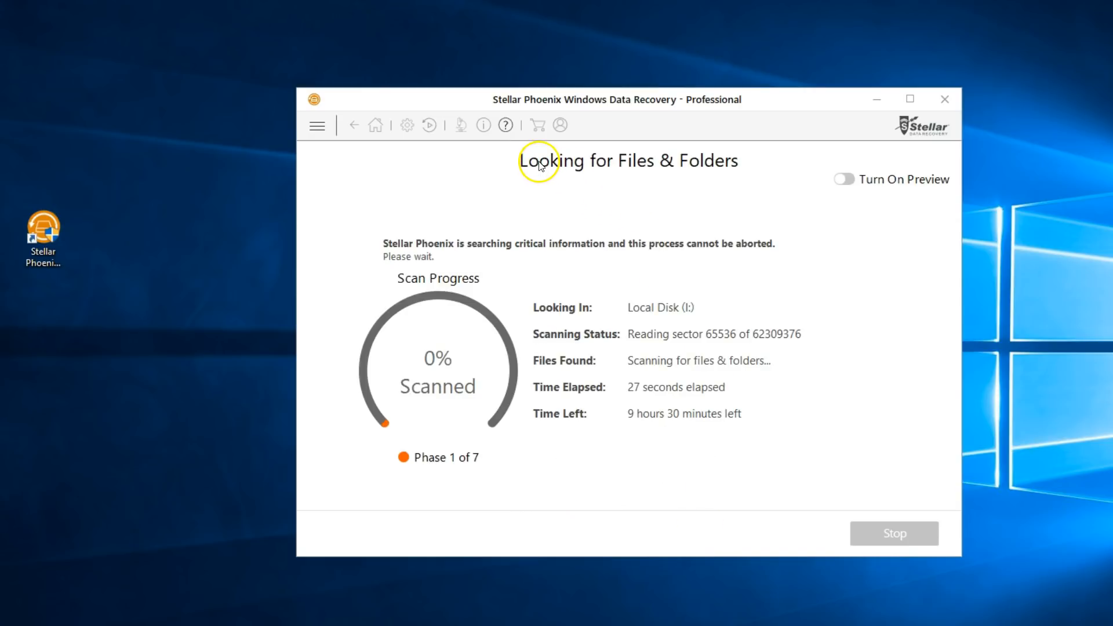
pyautogui.moveTo(559, 102); pyautogui.dragTo(525, 84)
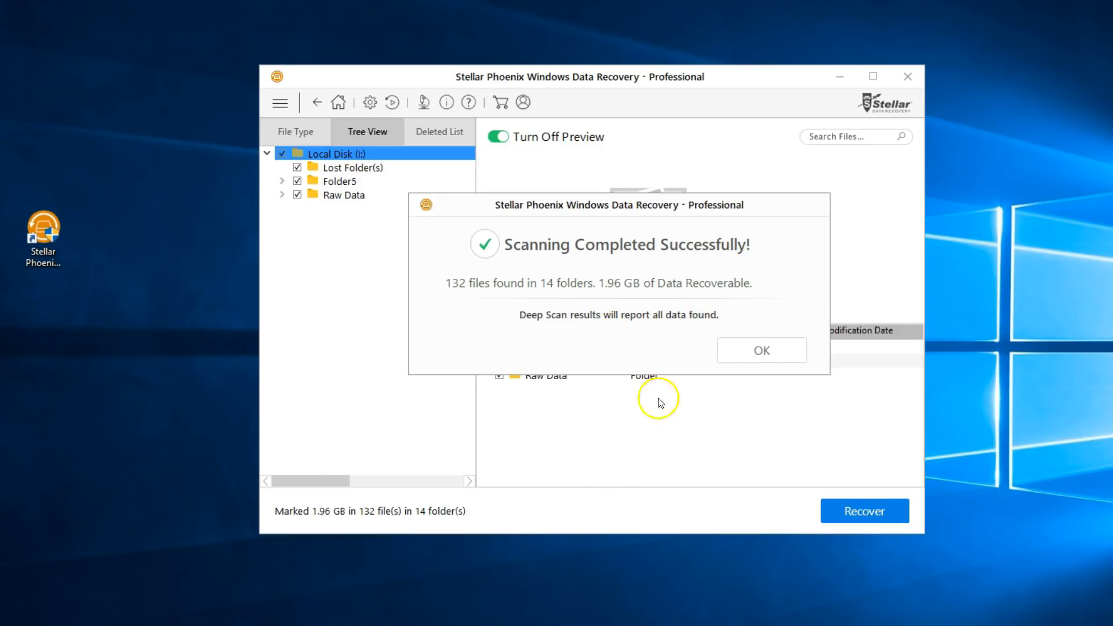
# - Dismiss the scan summary, expand Folder5 and Raw Data, and preview two recovered JPEG images
pyautogui.click(759, 354)
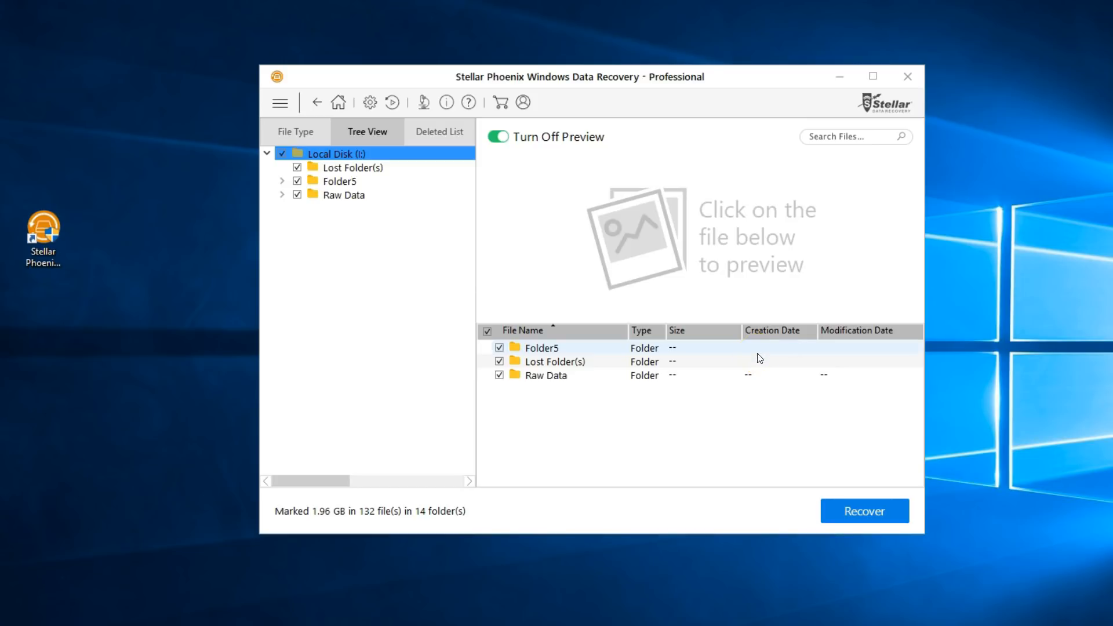
pyautogui.click(282, 183)
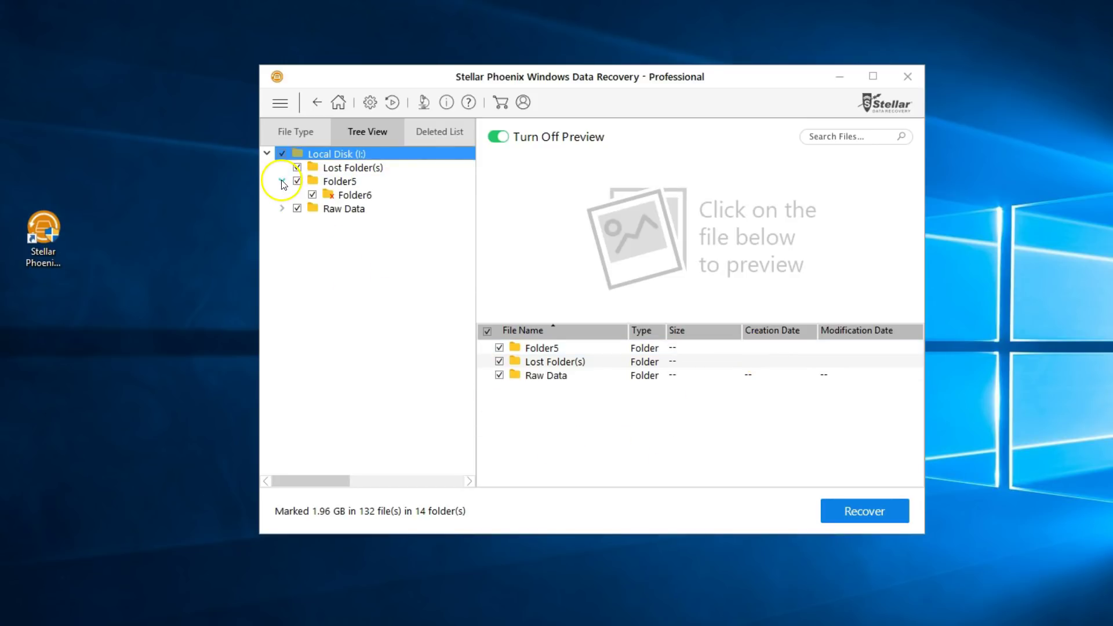
pyautogui.click(282, 211)
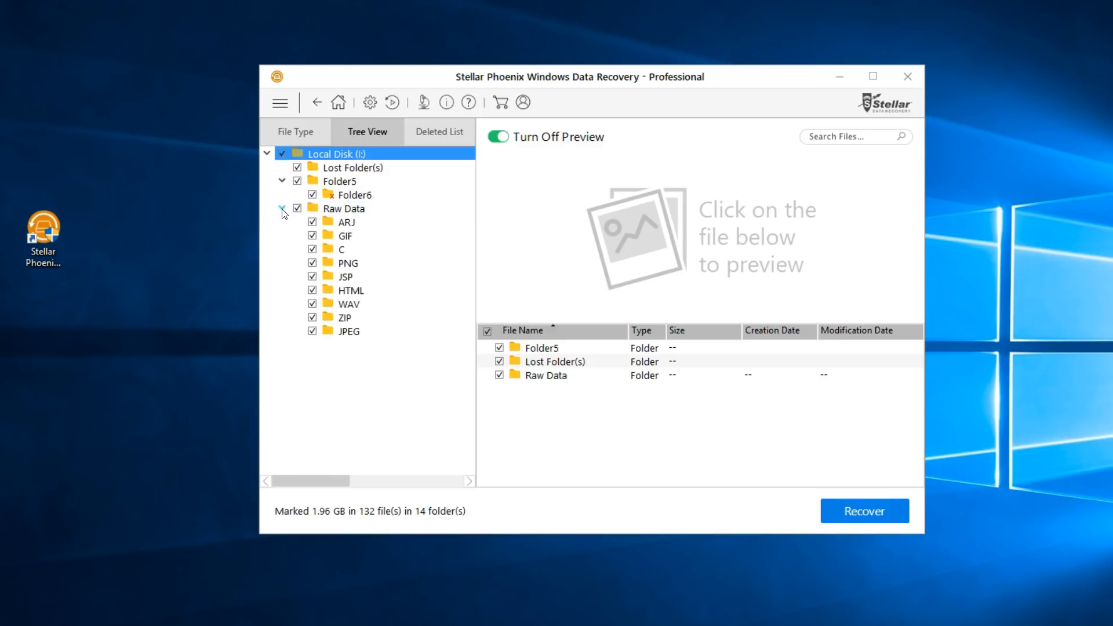
pyautogui.click(282, 211)
pyautogui.click(348, 331)
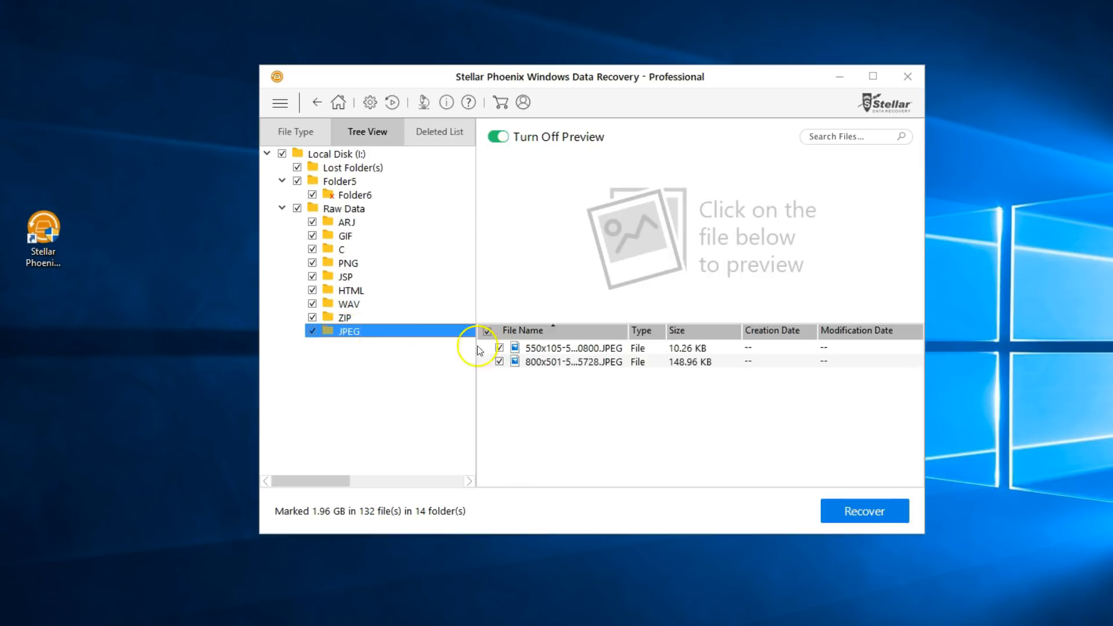
pyautogui.click(554, 346)
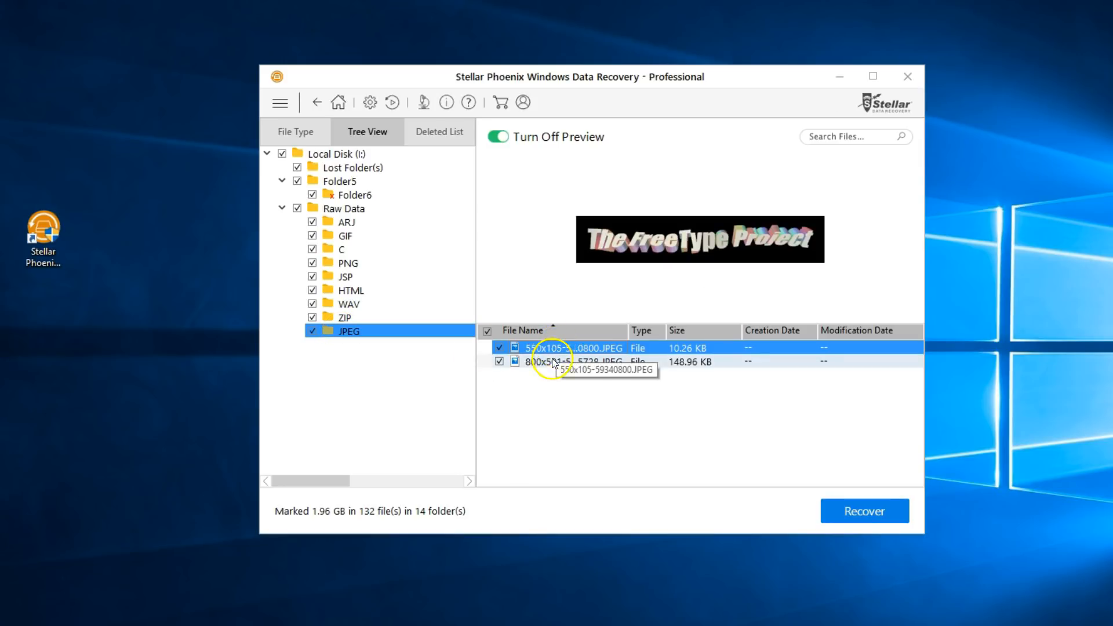
pyautogui.click(553, 362)
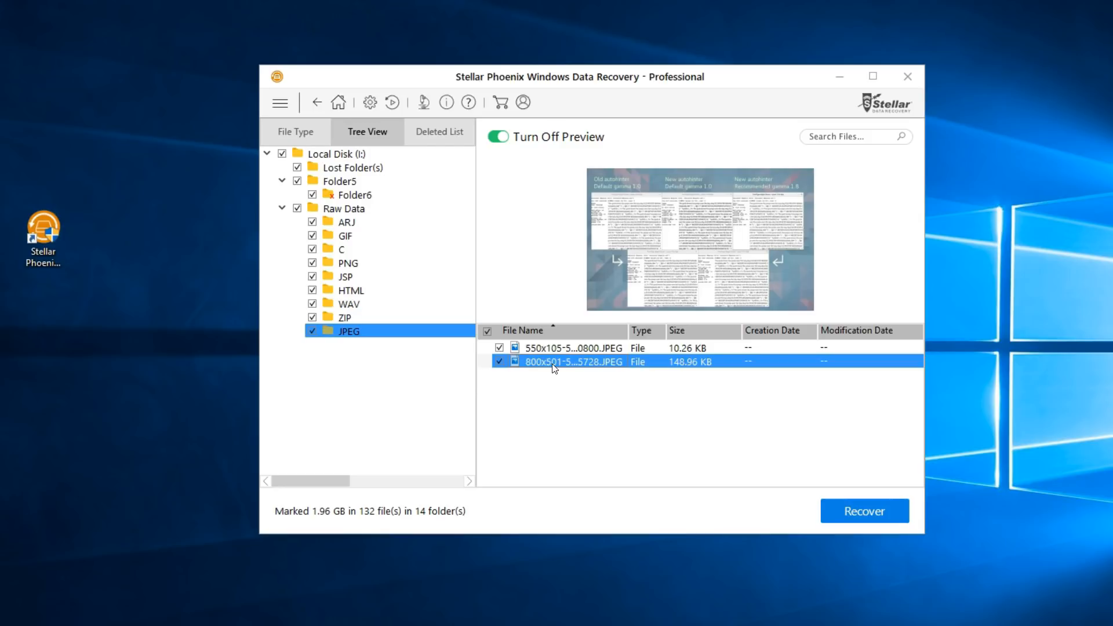
# - Preview several recovered PNG images from the Raw Data PNG folder
pyautogui.click(348, 262)
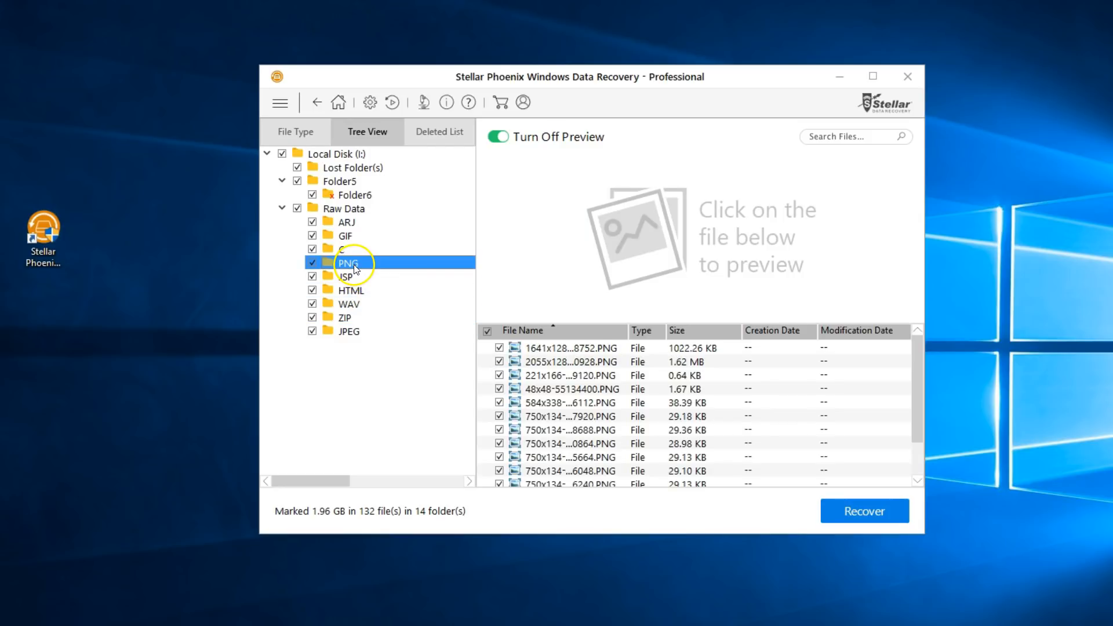
pyautogui.click(561, 348)
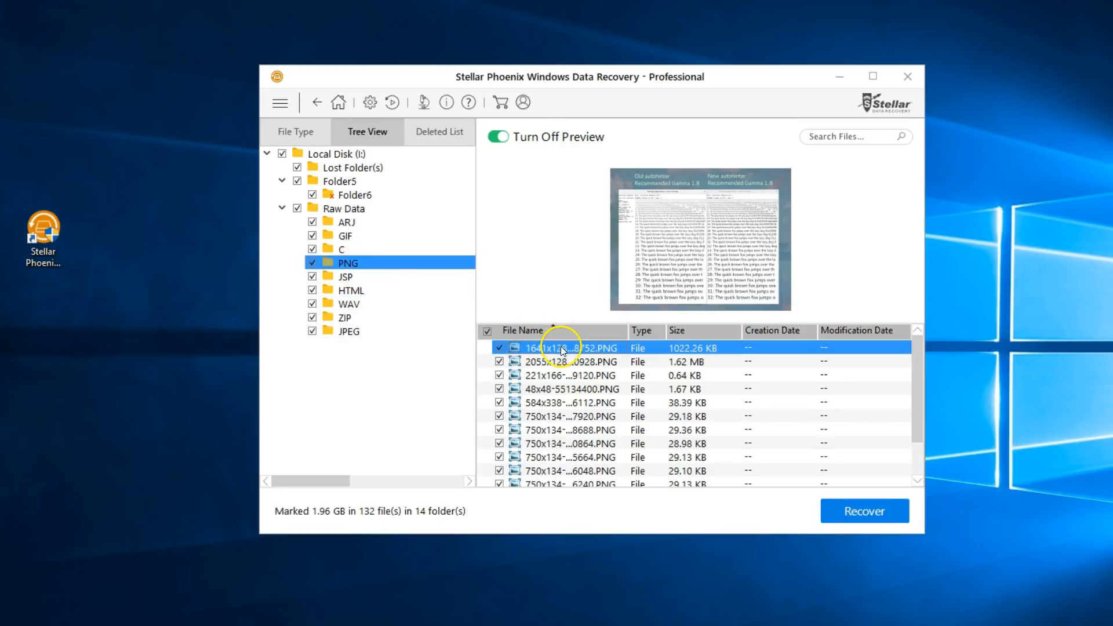
pyautogui.click(569, 445)
pyautogui.scroll(-3, 568, 445)
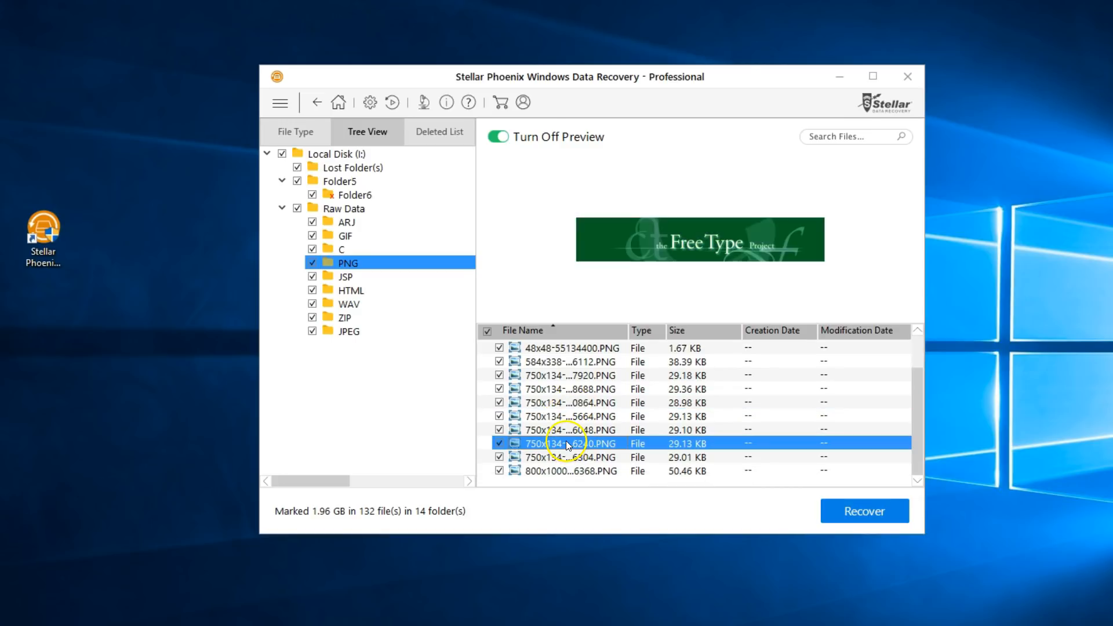
pyautogui.click(562, 471)
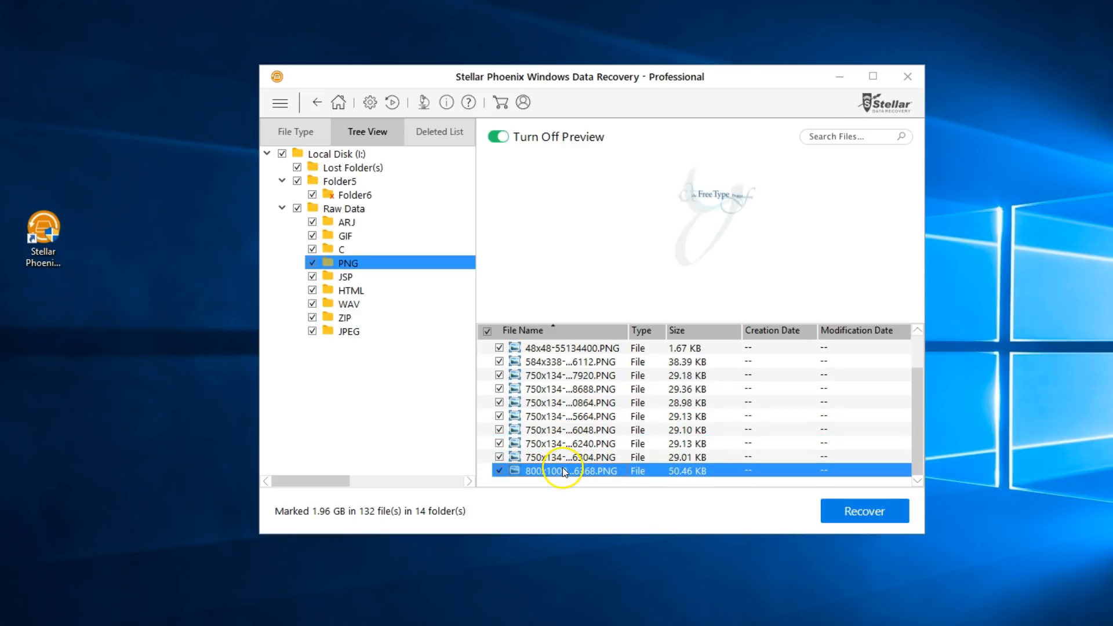
# - Start Recover, submit the registration key and acknowledge successful registration
pyautogui.click(282, 182)
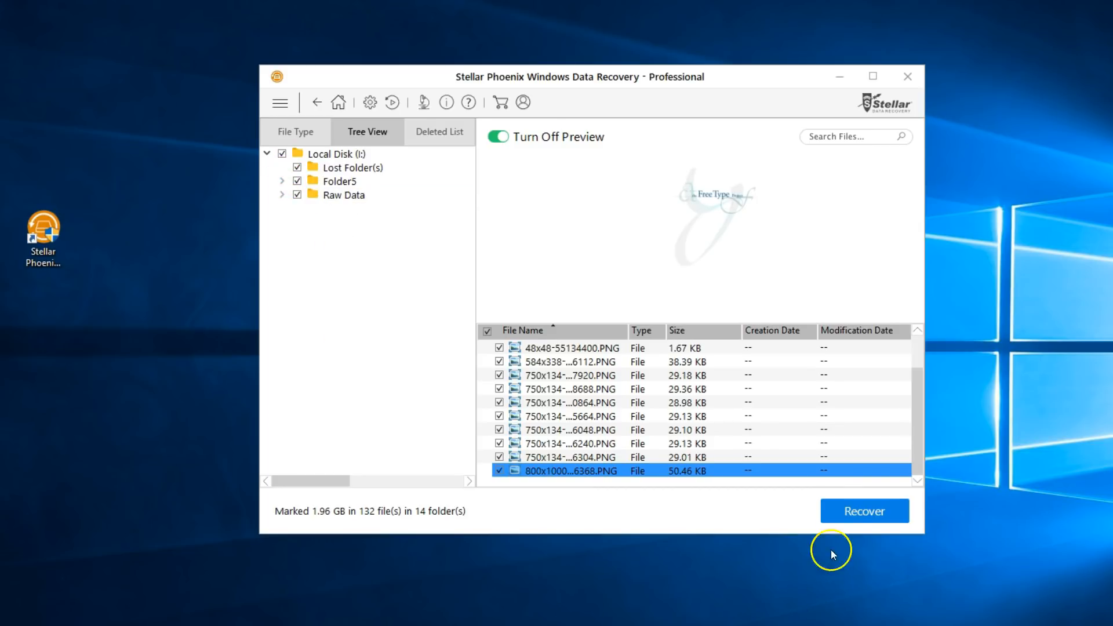
pyautogui.click(837, 506)
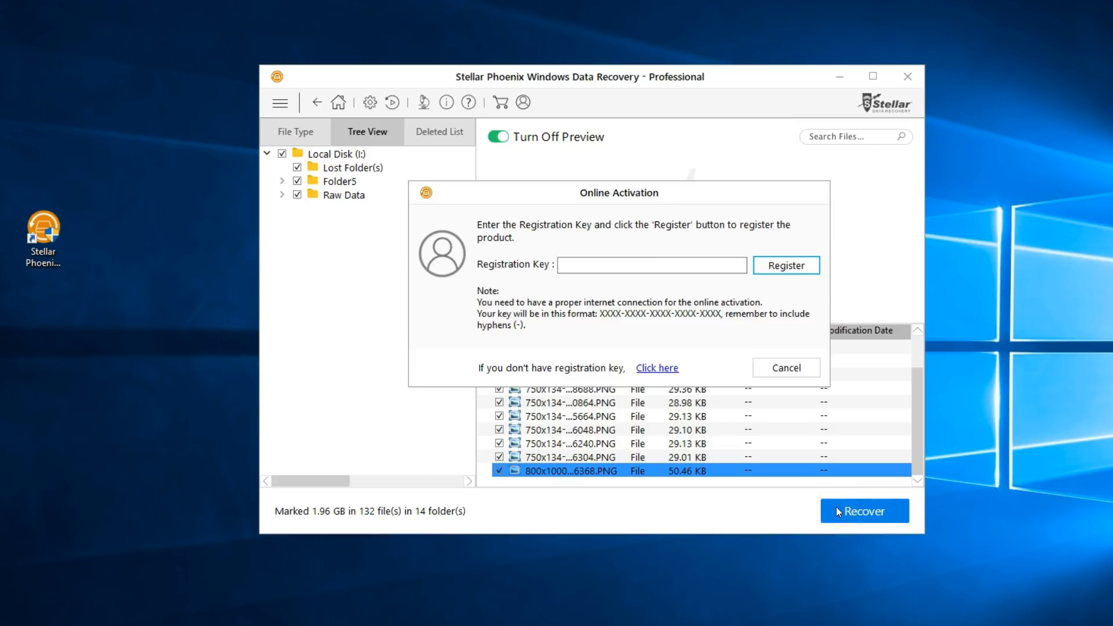
pyautogui.click(653, 277)
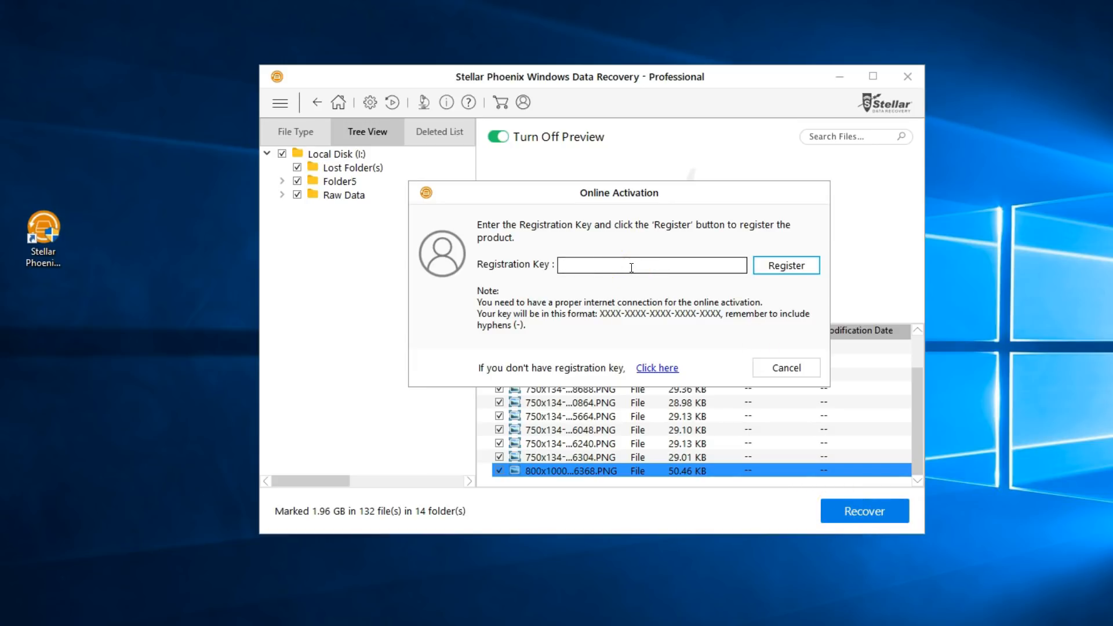
pyautogui.click(786, 265)
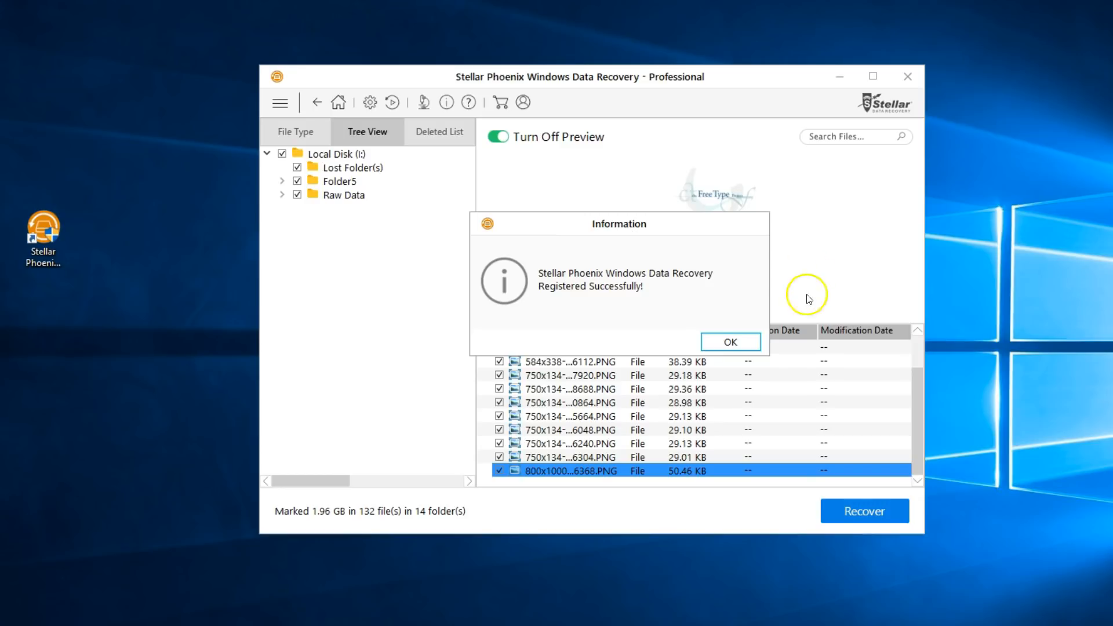
pyautogui.click(730, 341)
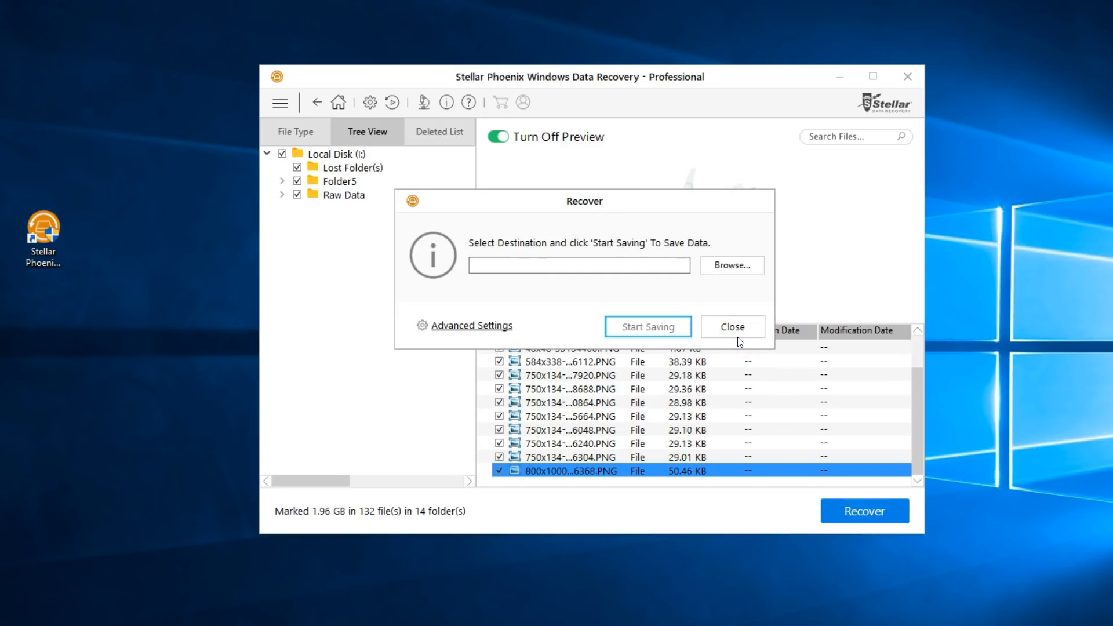
# - Create a desktop folder named 'Micro SD recovery' and browse for the save destination
pyautogui.click(732, 266)
pyautogui.rightClick(39, 287)
pyautogui.moveTo(105, 410)
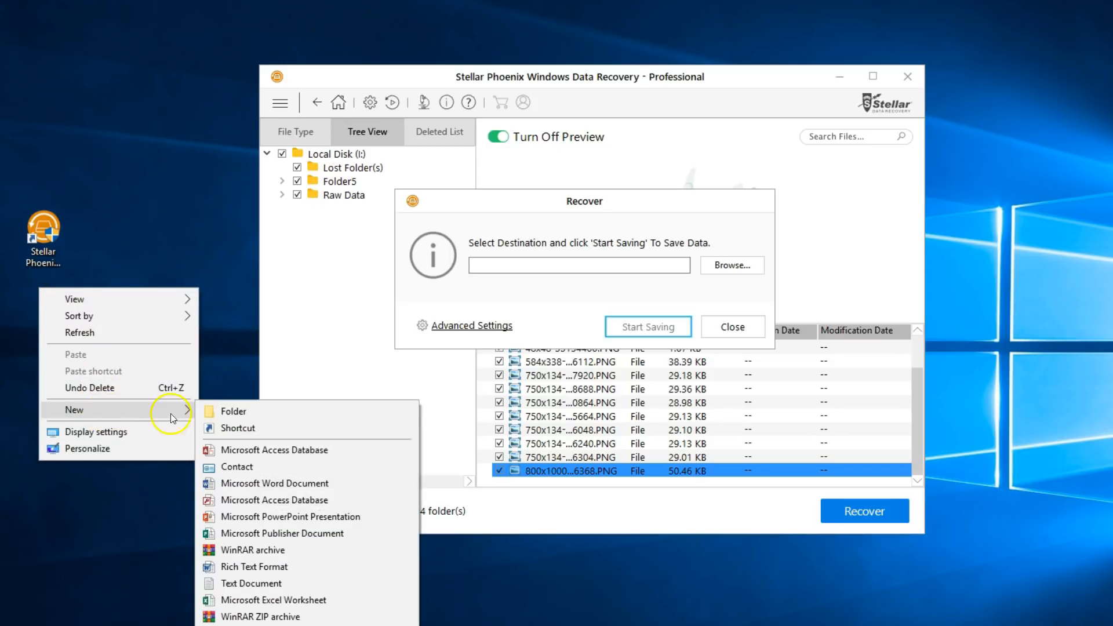
pyautogui.click(257, 412)
pyautogui.write('Micro SD recovery')
pyautogui.press('Return')
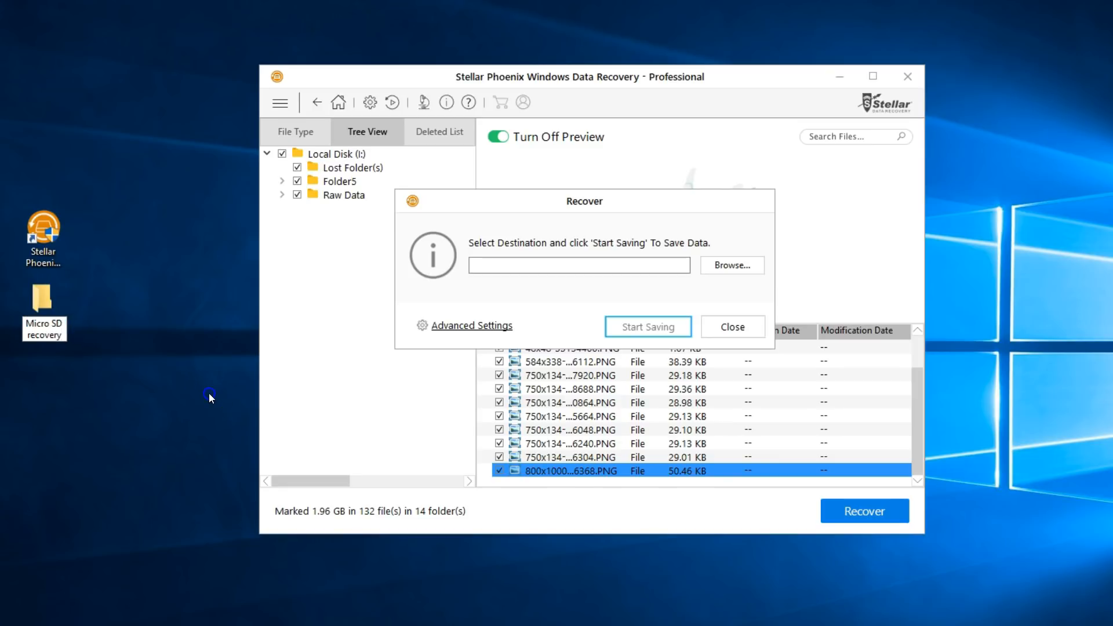
pyautogui.press('Return')
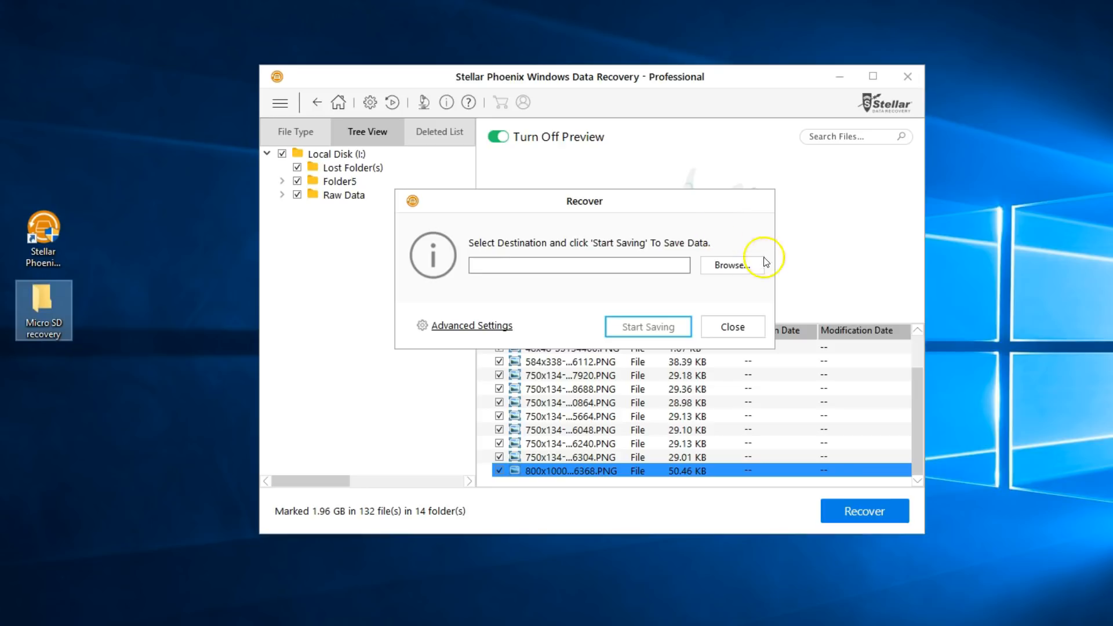
pyautogui.click(732, 265)
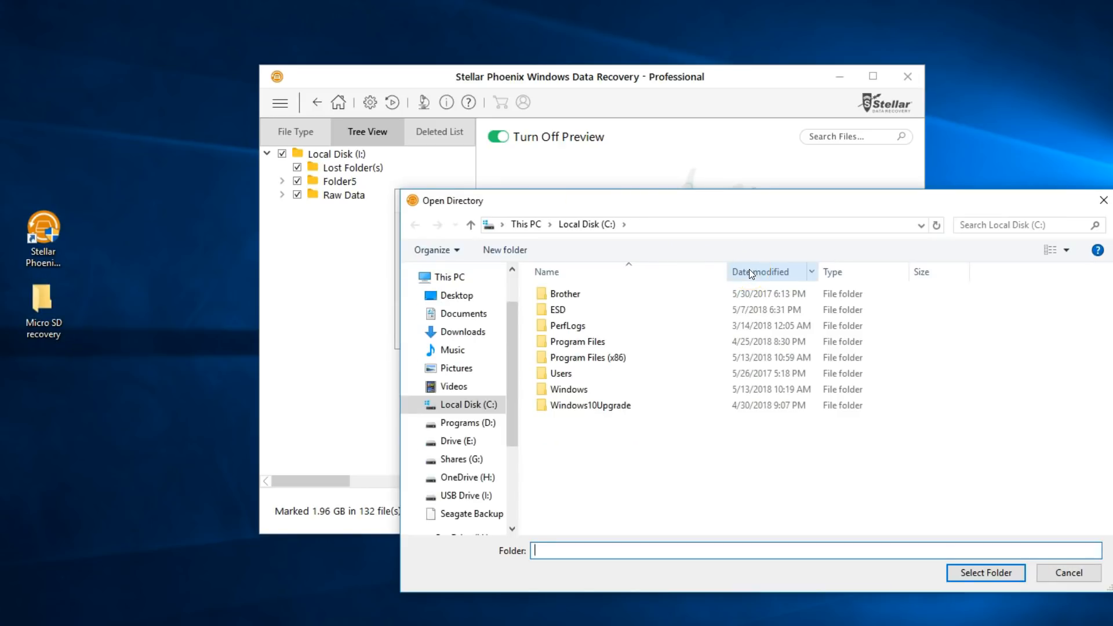
# - Select Desktop > Micro SD recovery as destination and start saving the recovered files
pyautogui.click(456, 294)
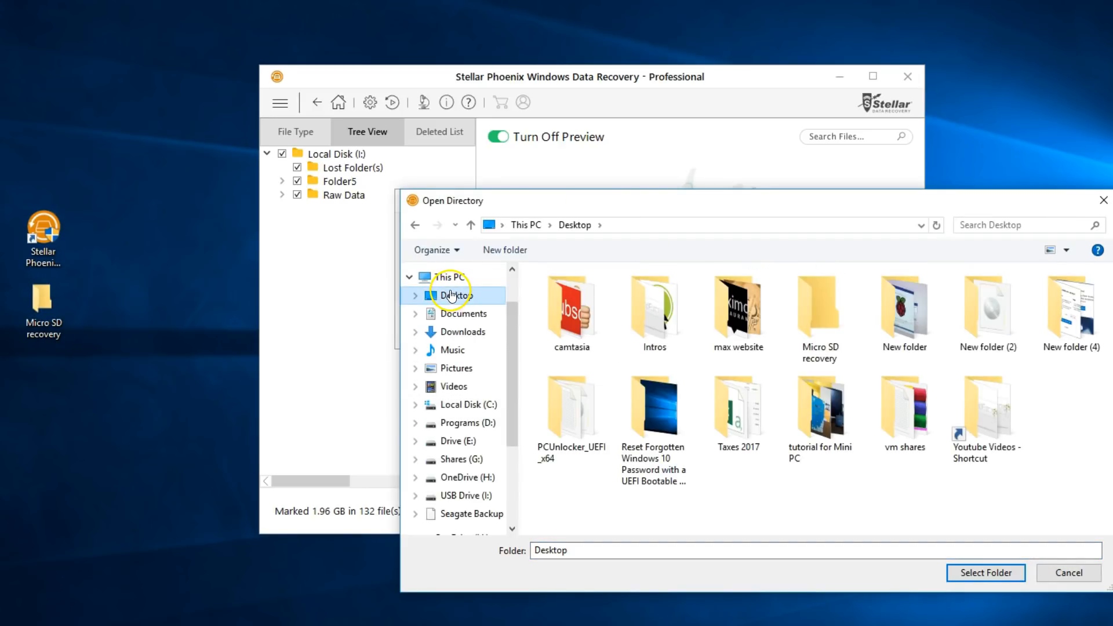
pyautogui.doubleClick(819, 309)
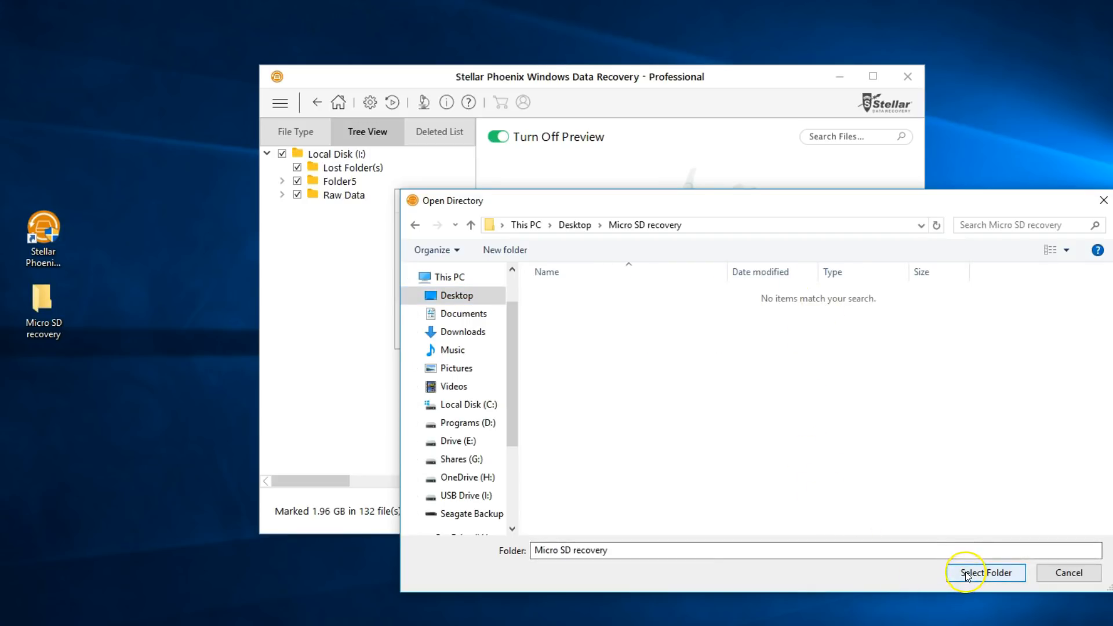
pyautogui.click(986, 572)
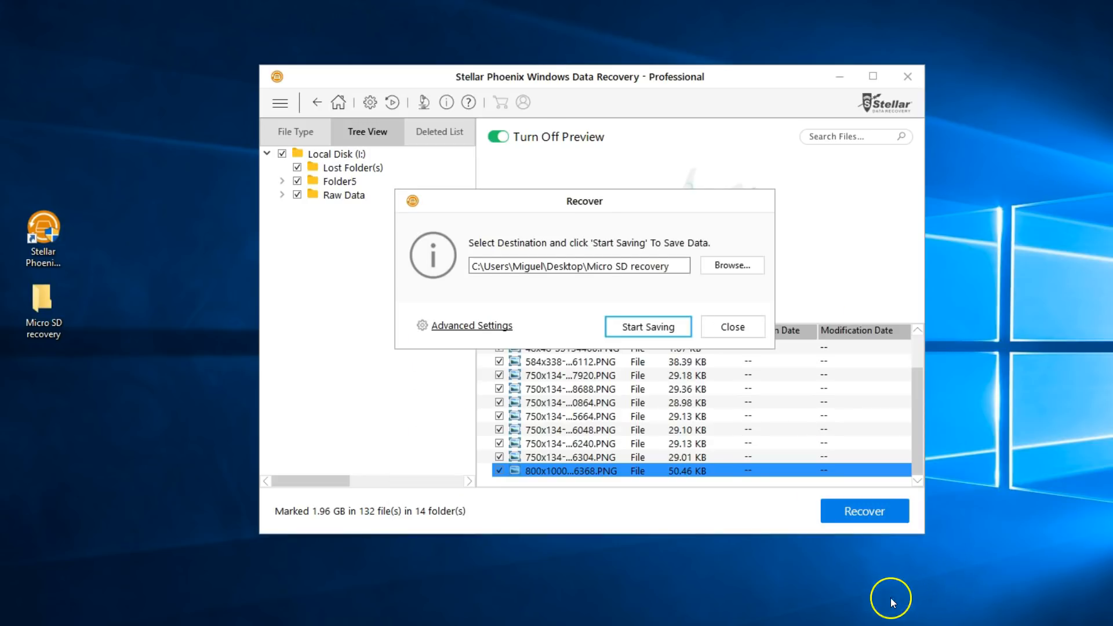
pyautogui.click(647, 327)
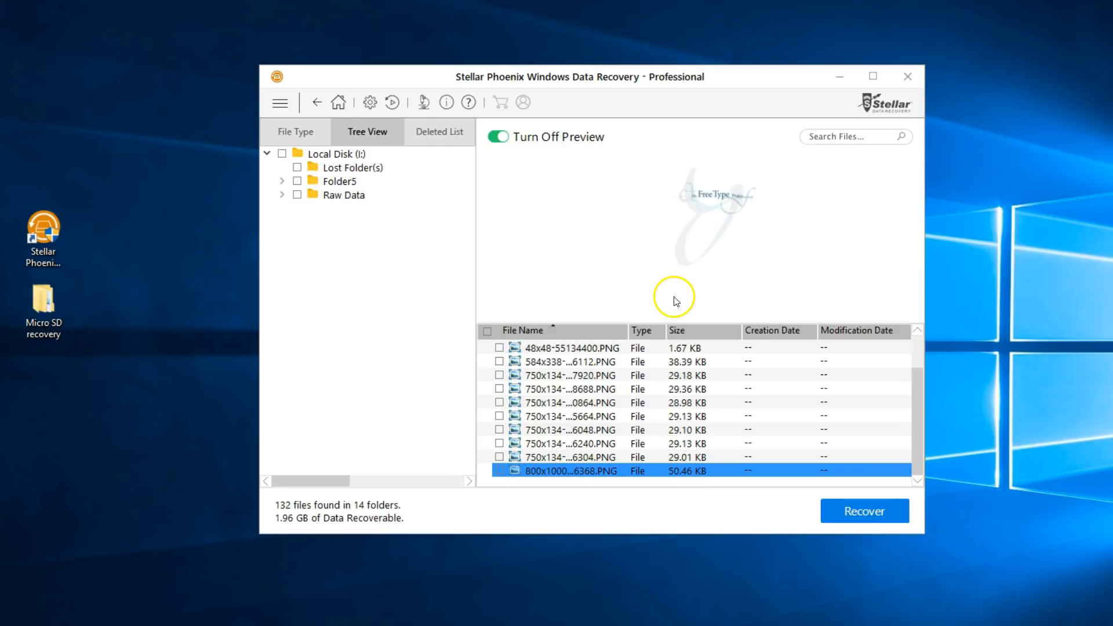
# - Exit the program, saving the scan information DAT file to the Desktop on the way out
pyautogui.click(907, 77)
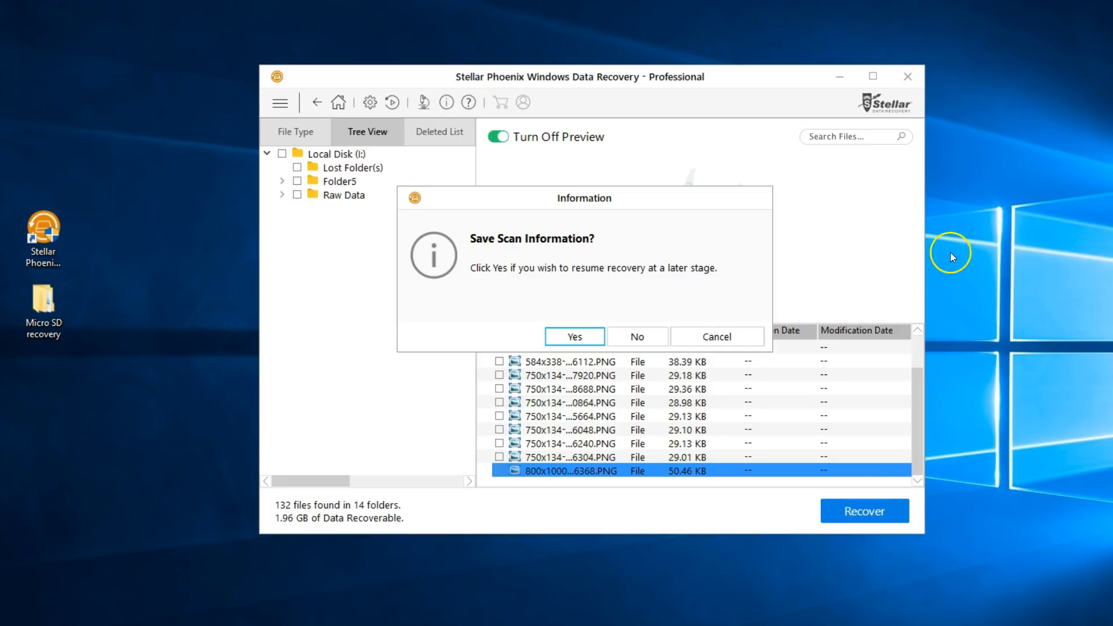
pyautogui.click(590, 338)
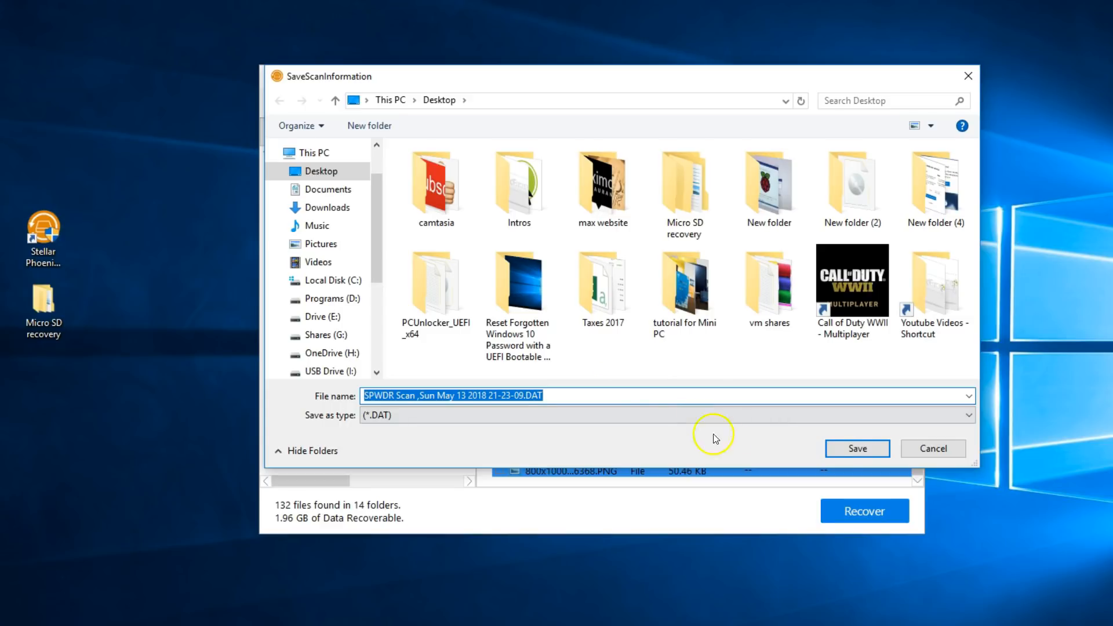
pyautogui.click(856, 448)
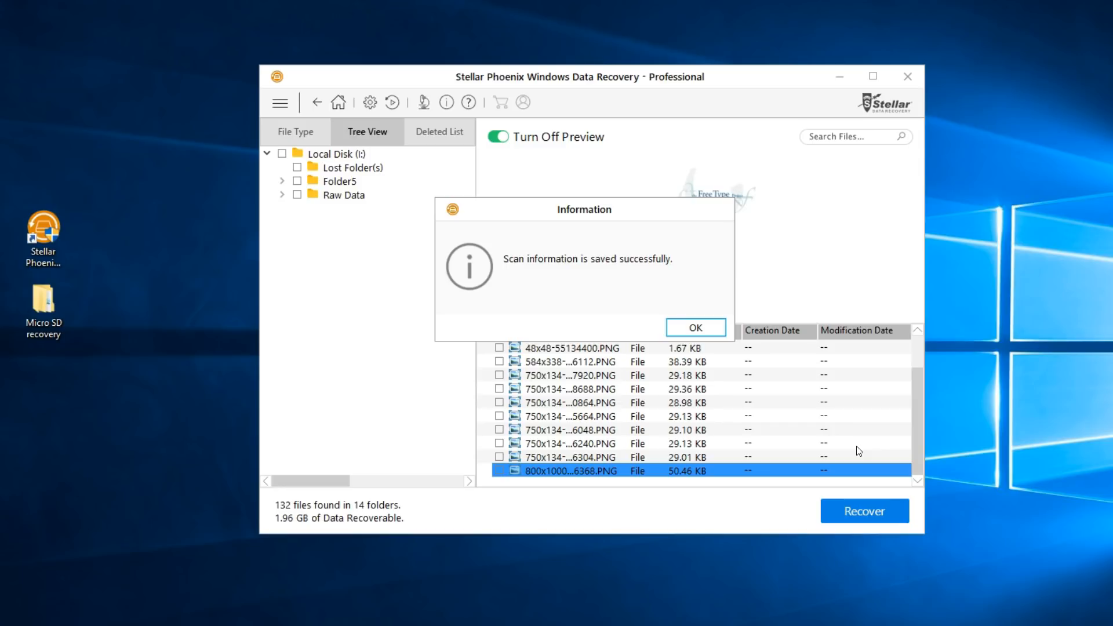
pyautogui.click(695, 328)
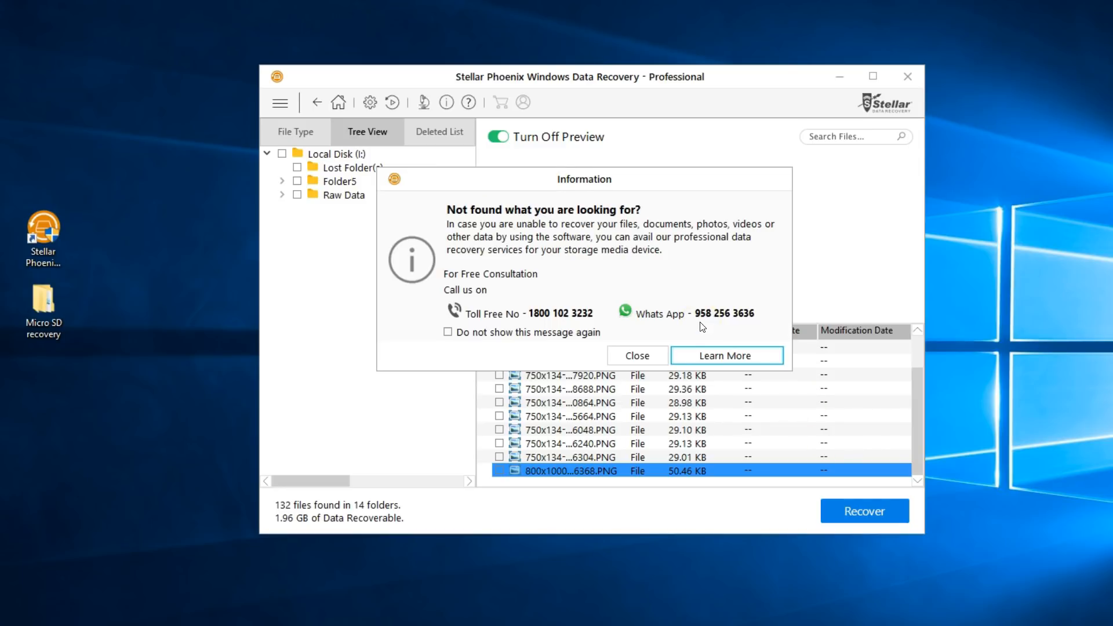
pyautogui.click(641, 356)
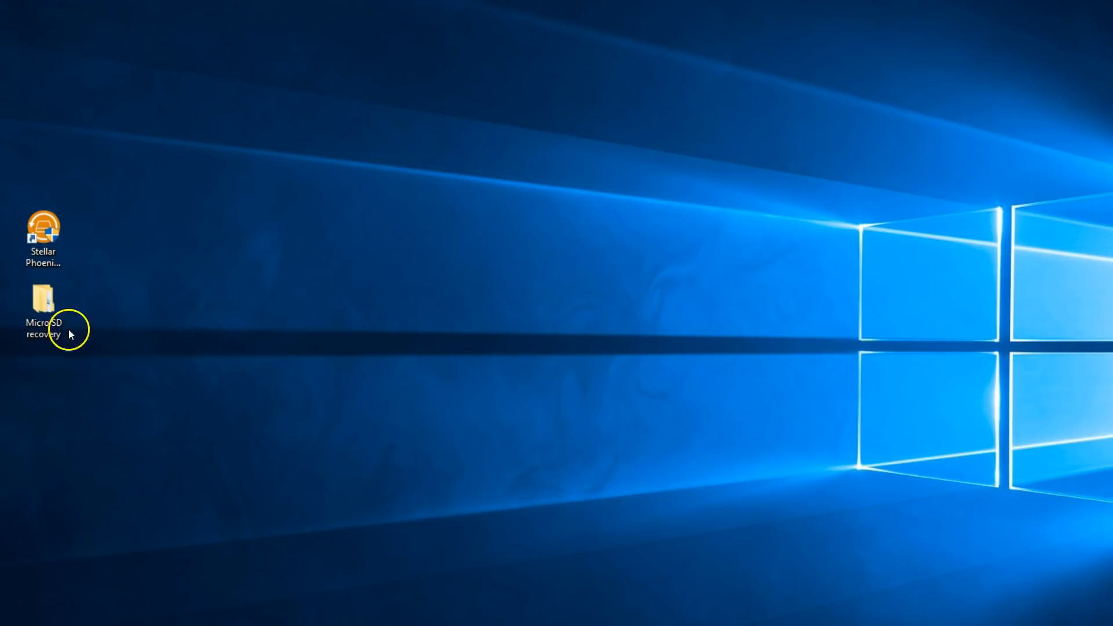
# - Navigate from the desktop into Micro SD recovery \ #Root \ Folder5 \ Folder6 holding eight MOV videos
pyautogui.click(57, 311)
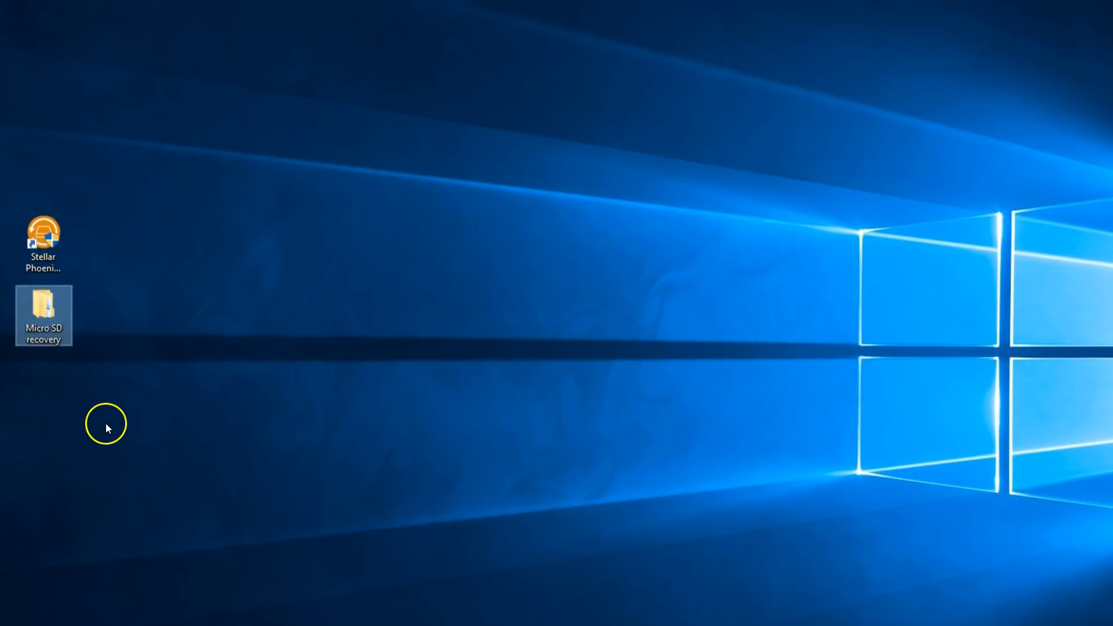
pyautogui.doubleClick(44, 315)
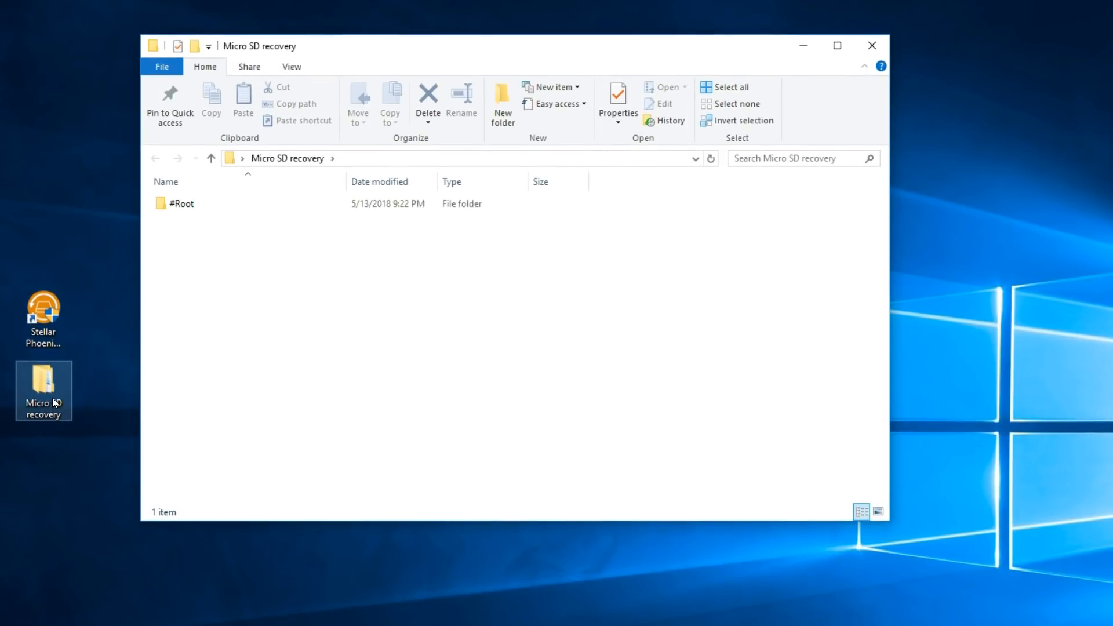
pyautogui.doubleClick(181, 203)
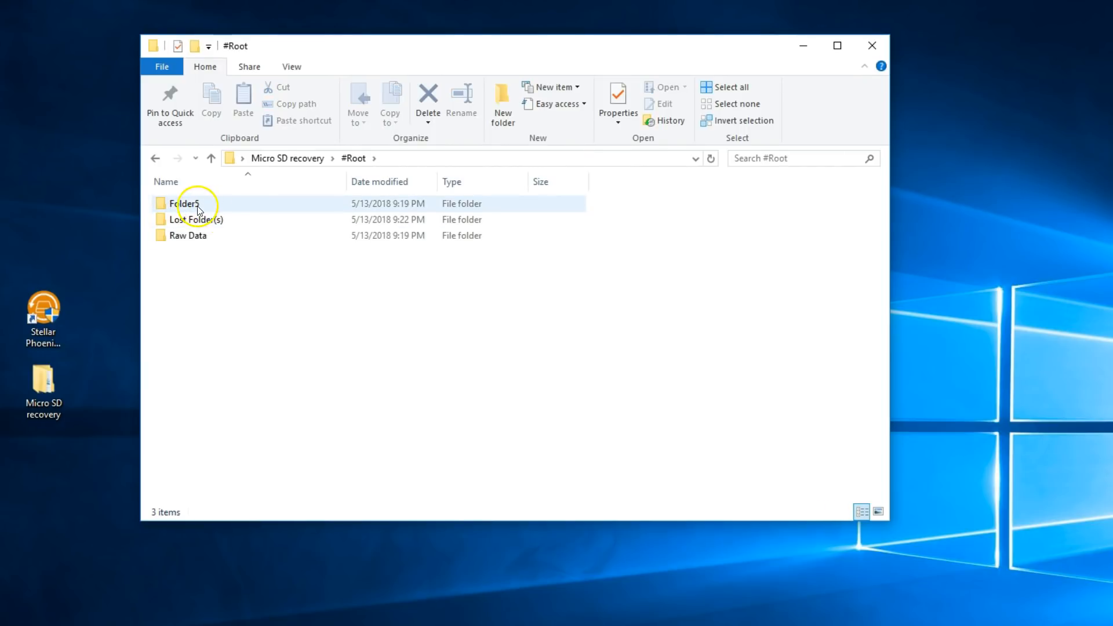
pyautogui.doubleClick(185, 203)
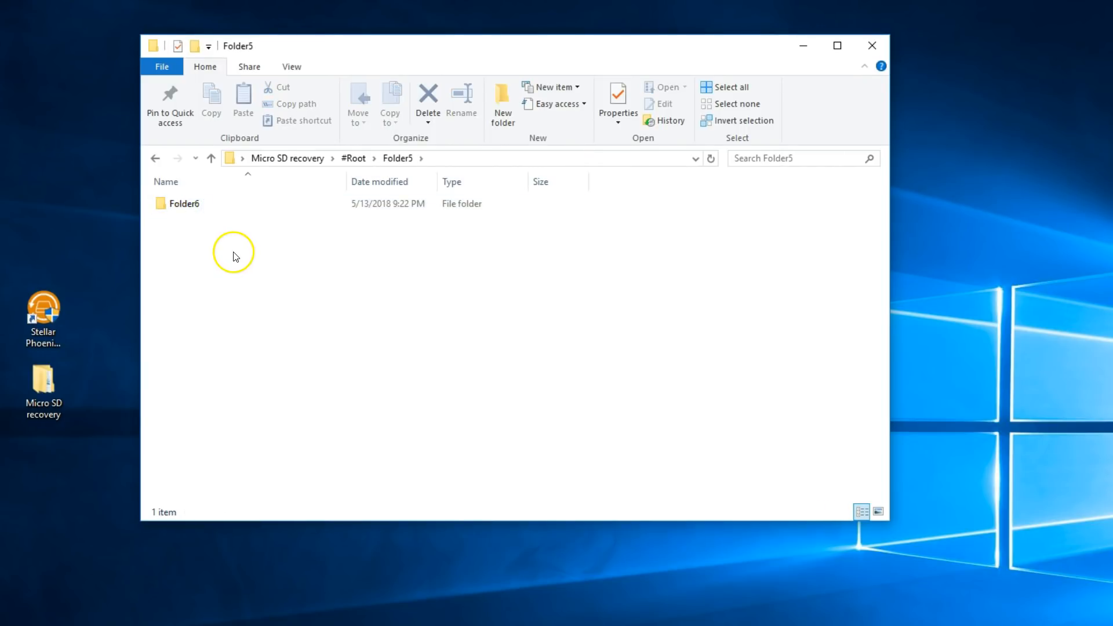
pyautogui.doubleClick(185, 204)
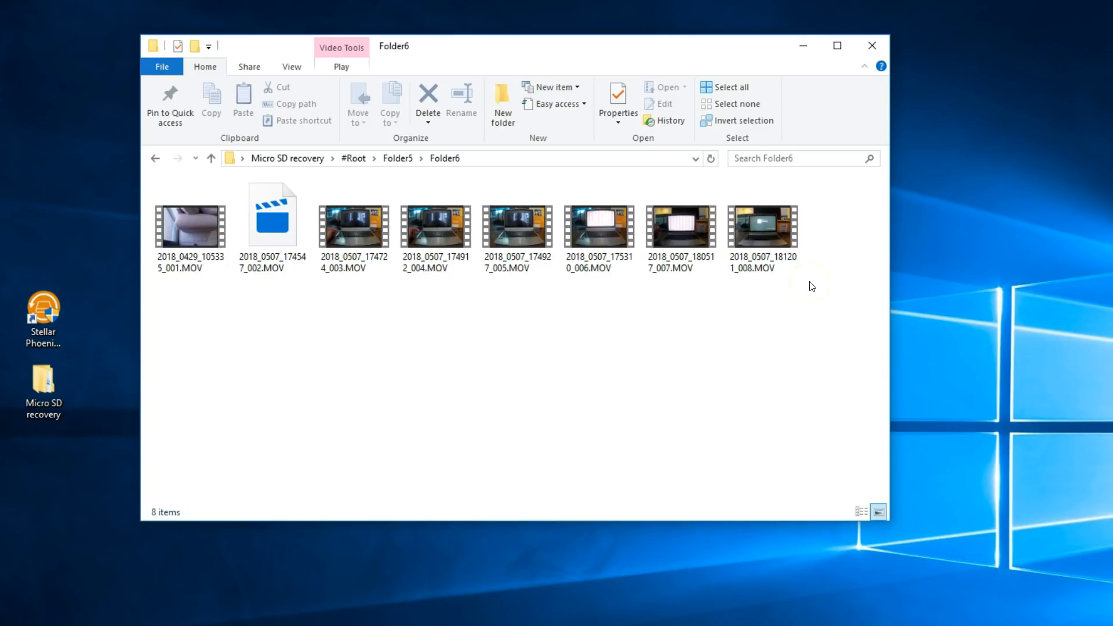
# - Play the last recovered video, 2018_0507_181201_008.MOV
pyautogui.doubleClick(763, 228)
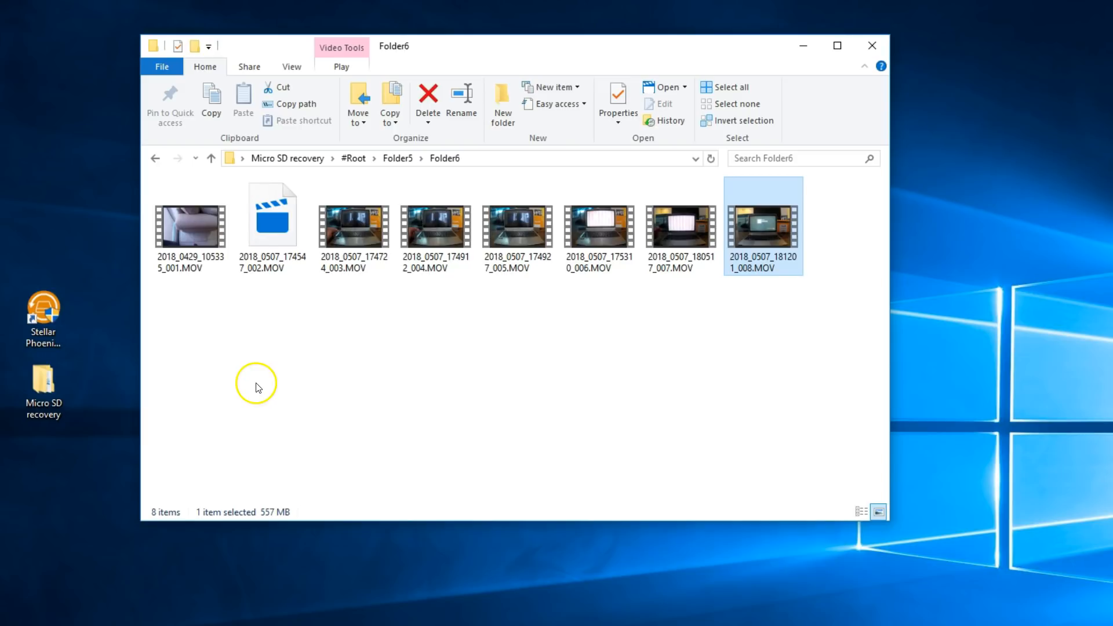
# - Go back up to #Root and open Lost Folder(s), which is empty
pyautogui.click(154, 158)
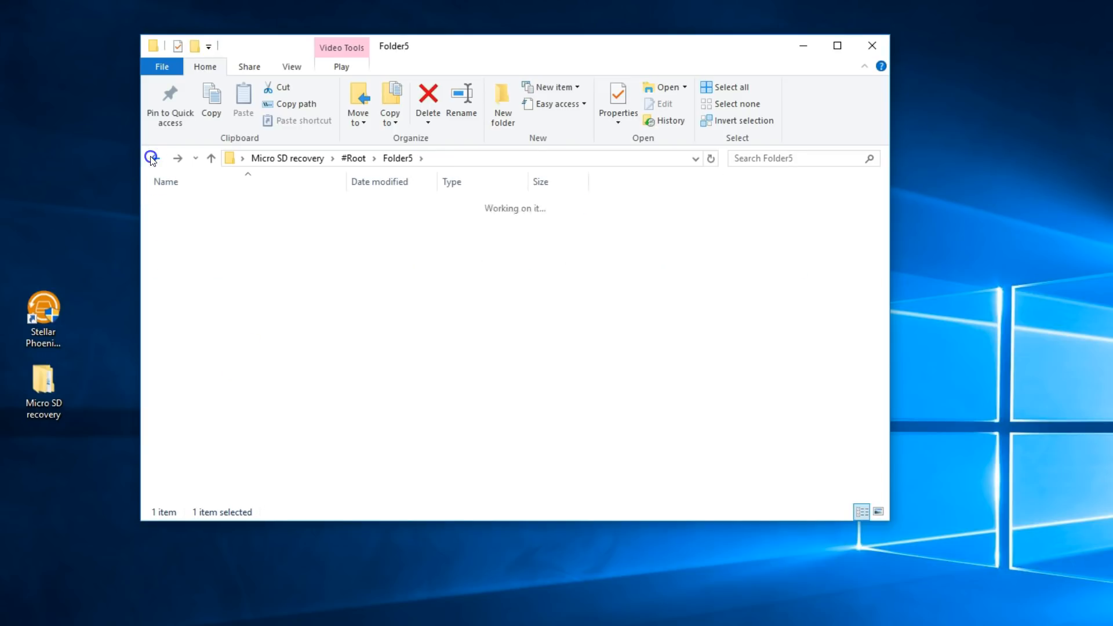
pyautogui.click(152, 159)
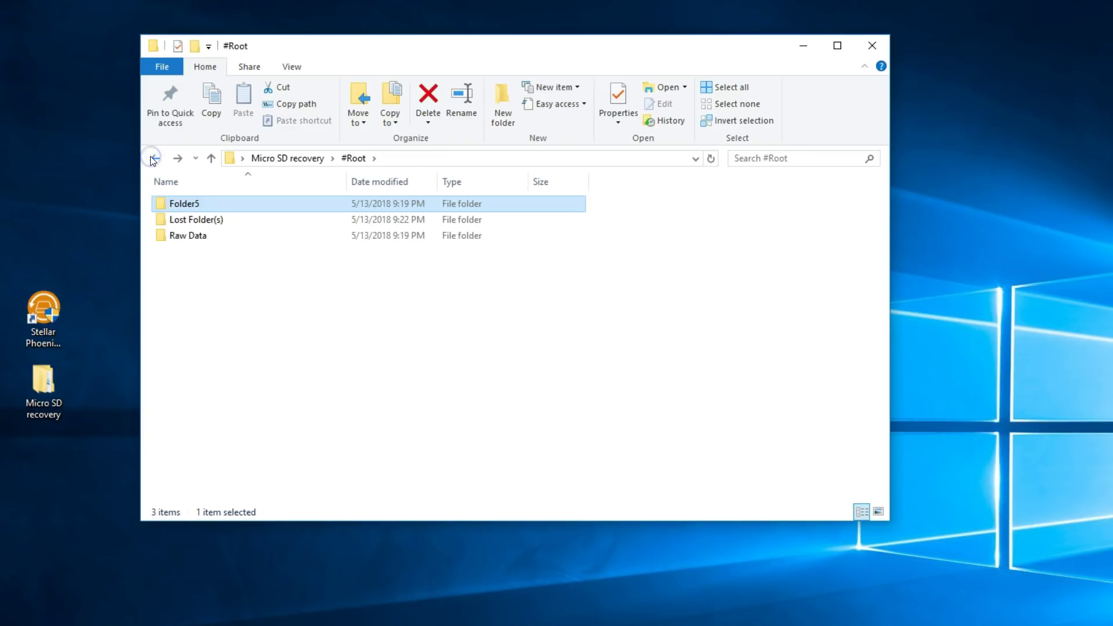
pyautogui.doubleClick(194, 221)
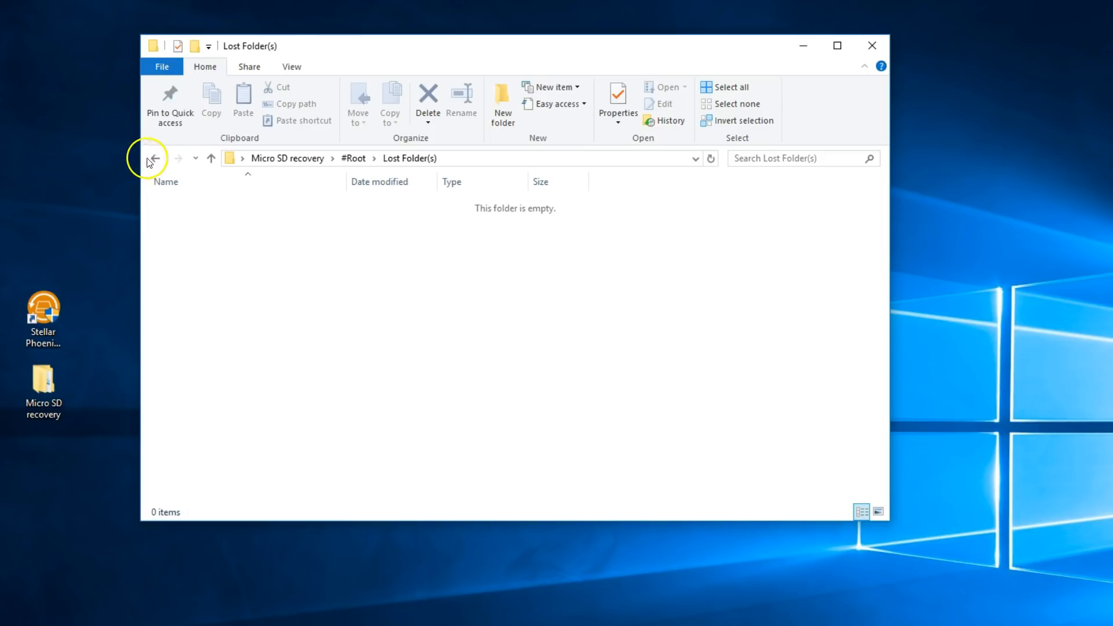